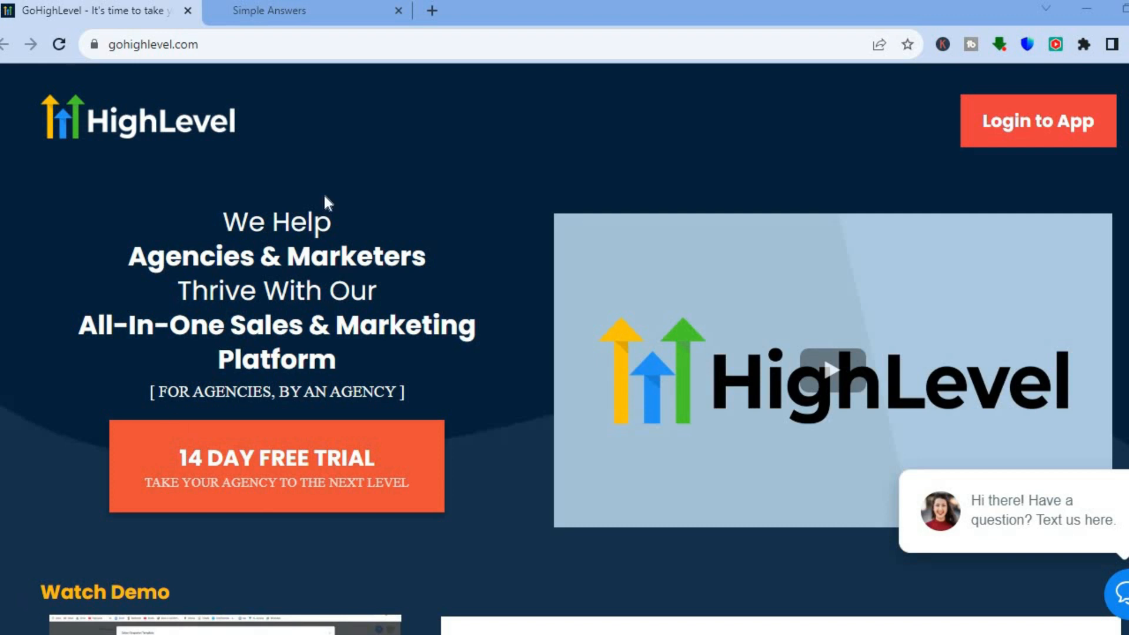
Step: Switch to the Simple Answers sub-account and dismiss the kickoff call popup
left_click(270, 12)
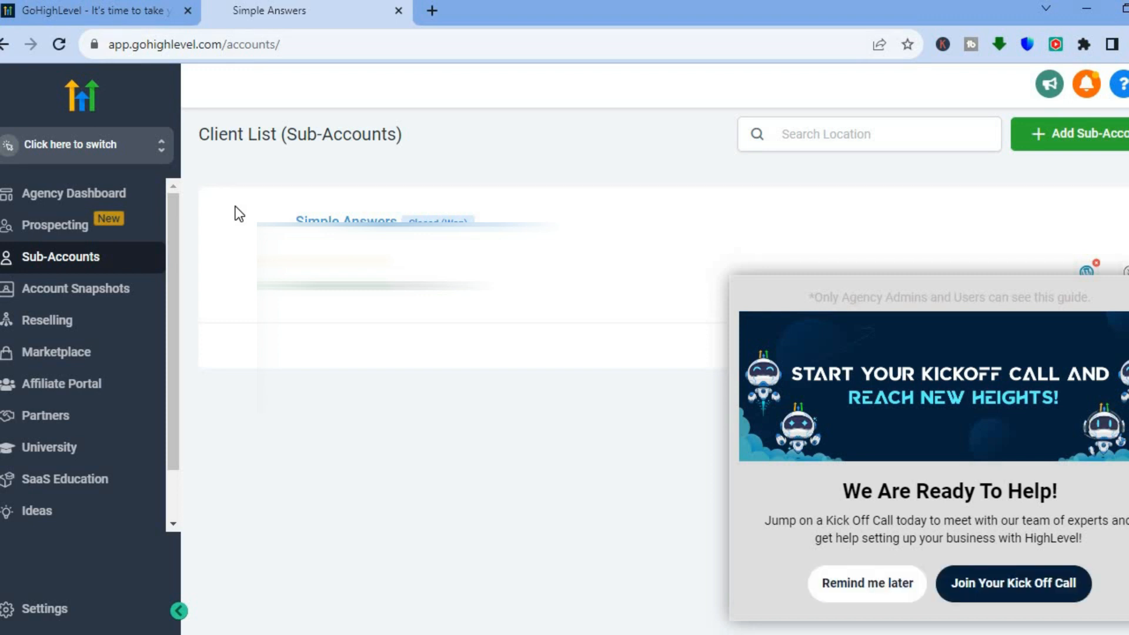
left_click(117, 160)
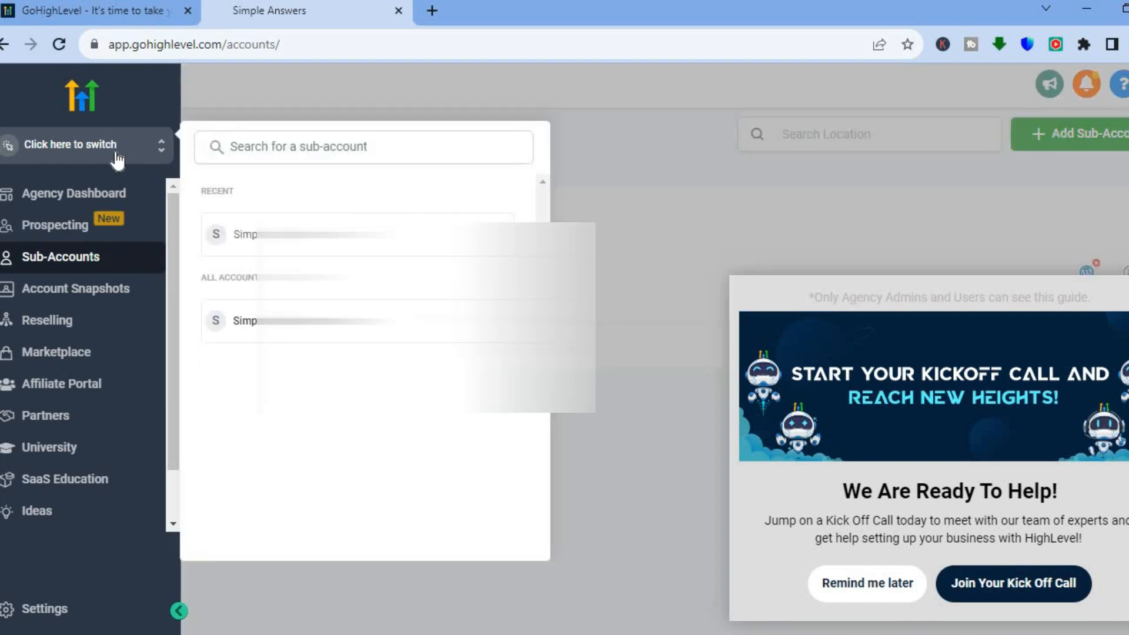
left_click(574, 318)
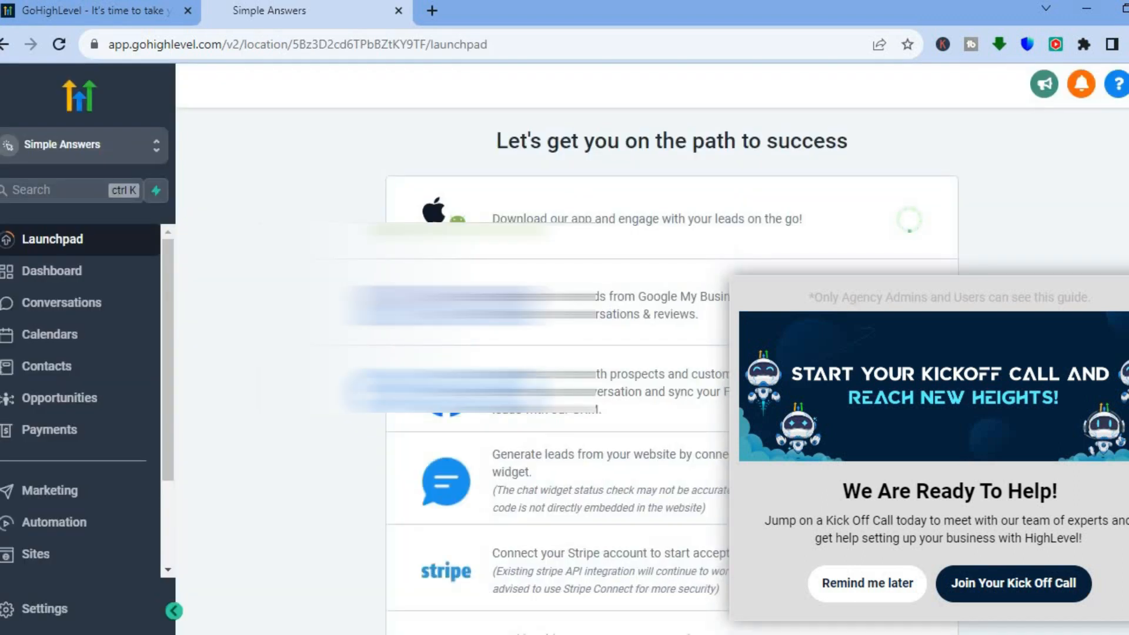
left_click(1127, 296)
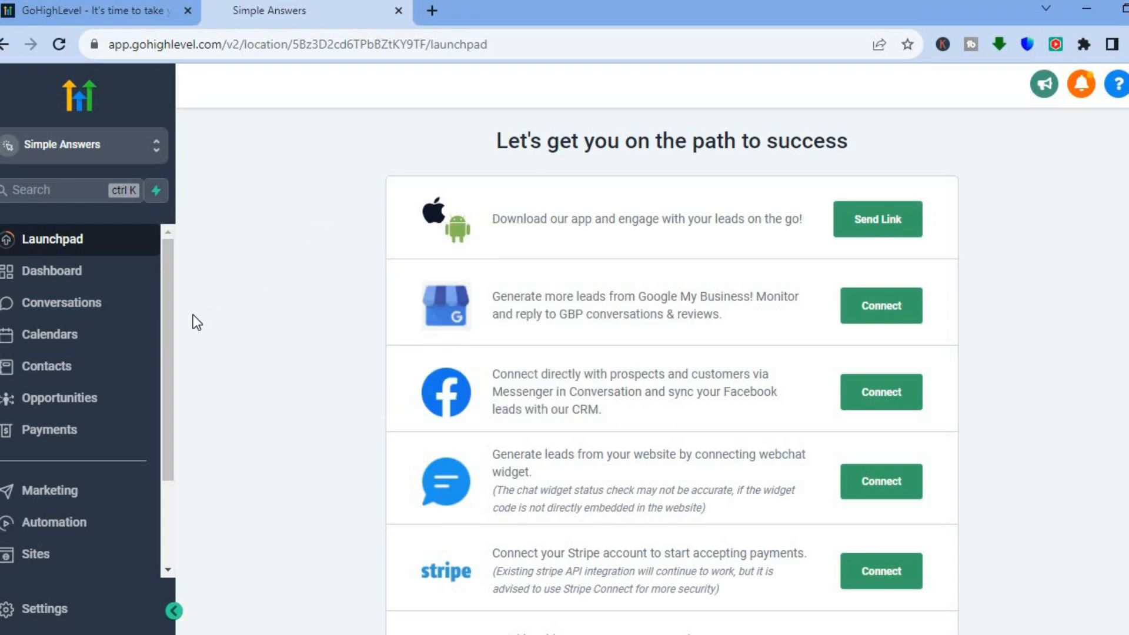
Step: Open the Sites section of the sub-account
scroll(172, 319, "down", 3)
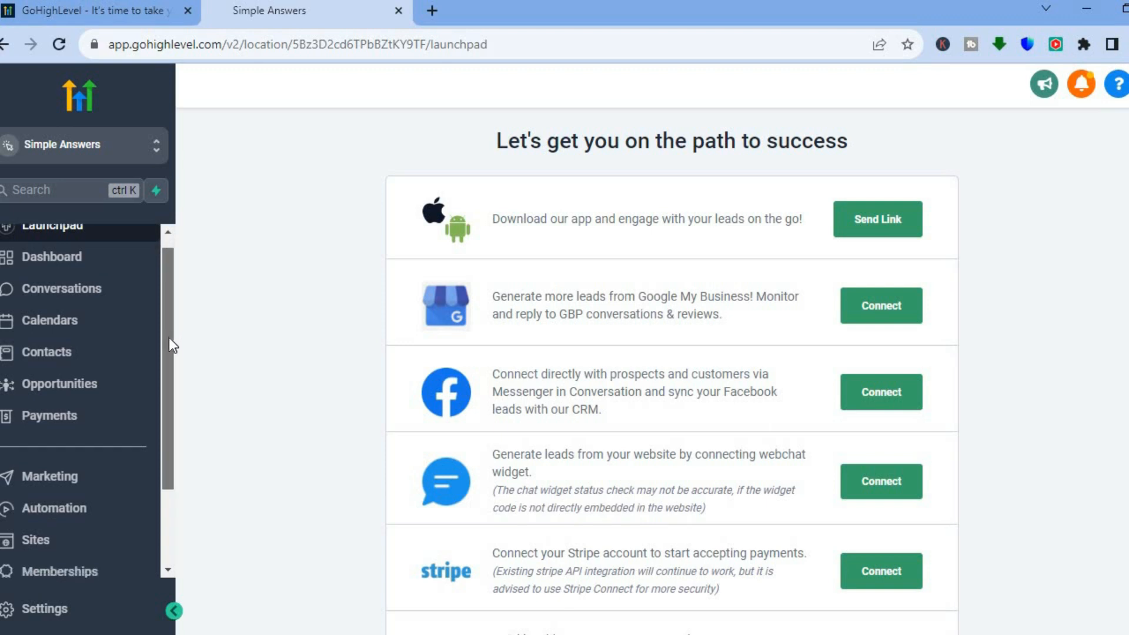
scroll(164, 426, "down", 1)
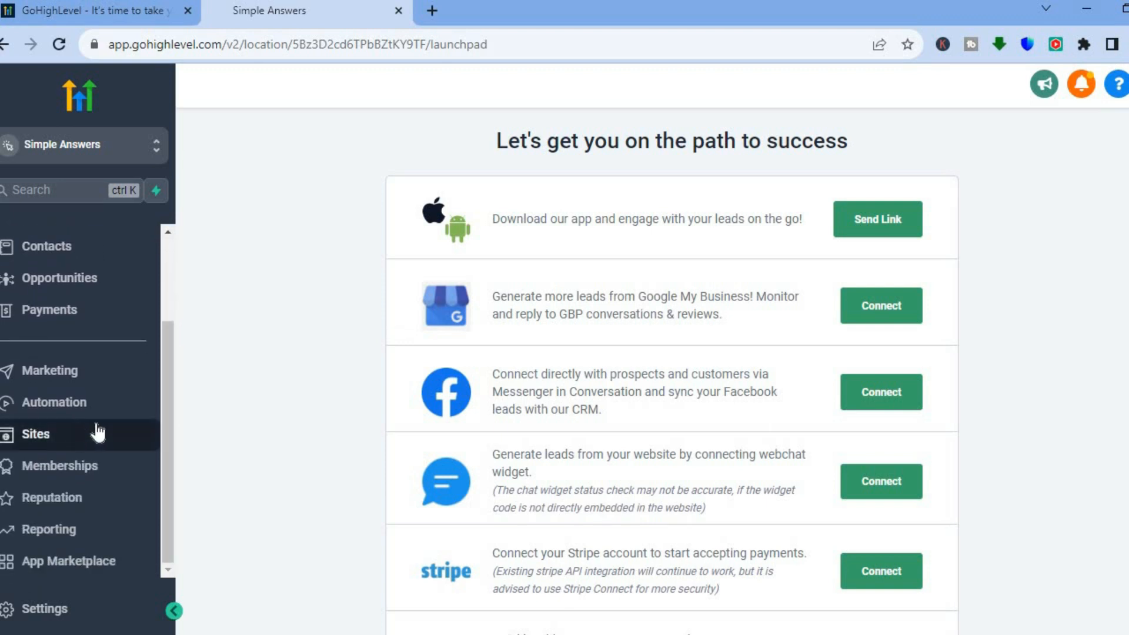
left_click(67, 434)
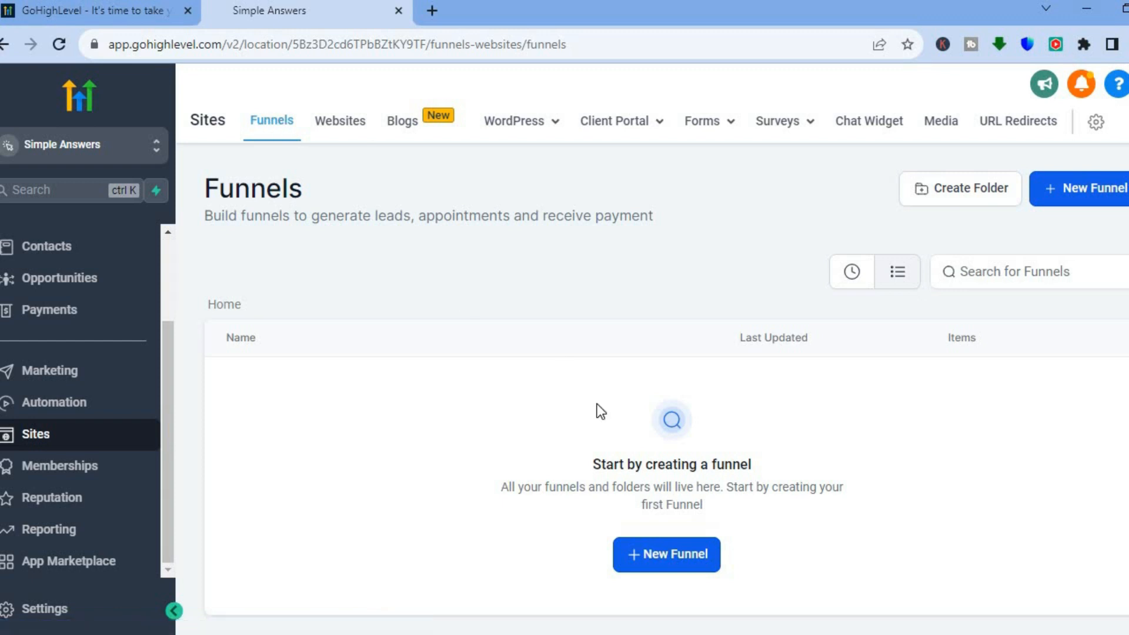
Step: Start a new funnel named Simple and choose to build it from templates
left_click(643, 552)
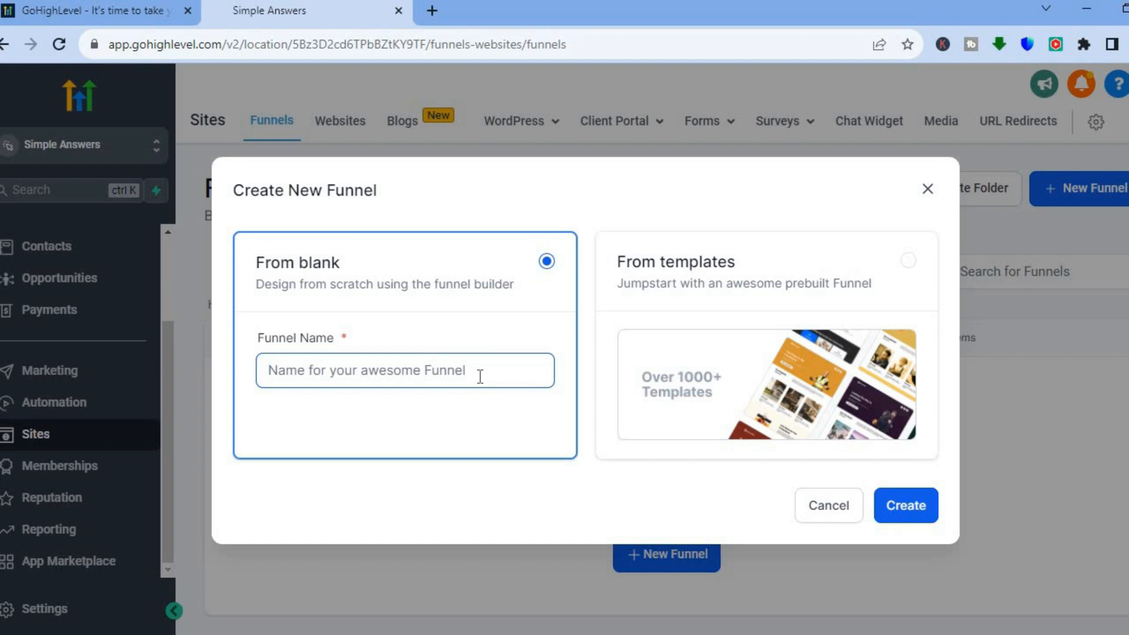
type("Sim")
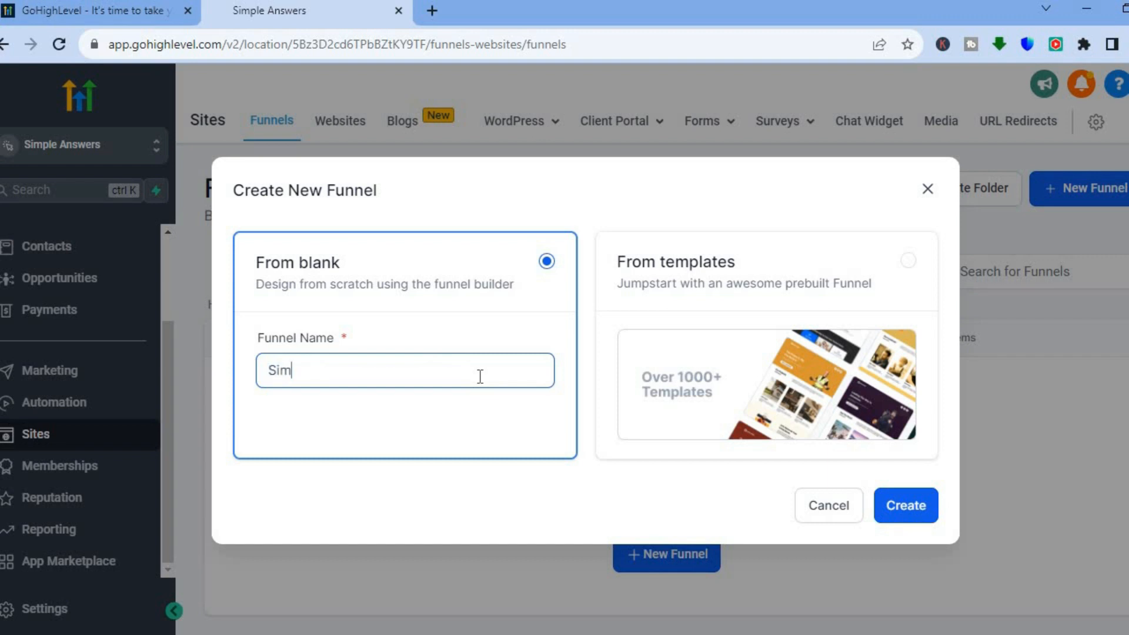
type("ple")
left_click(722, 276)
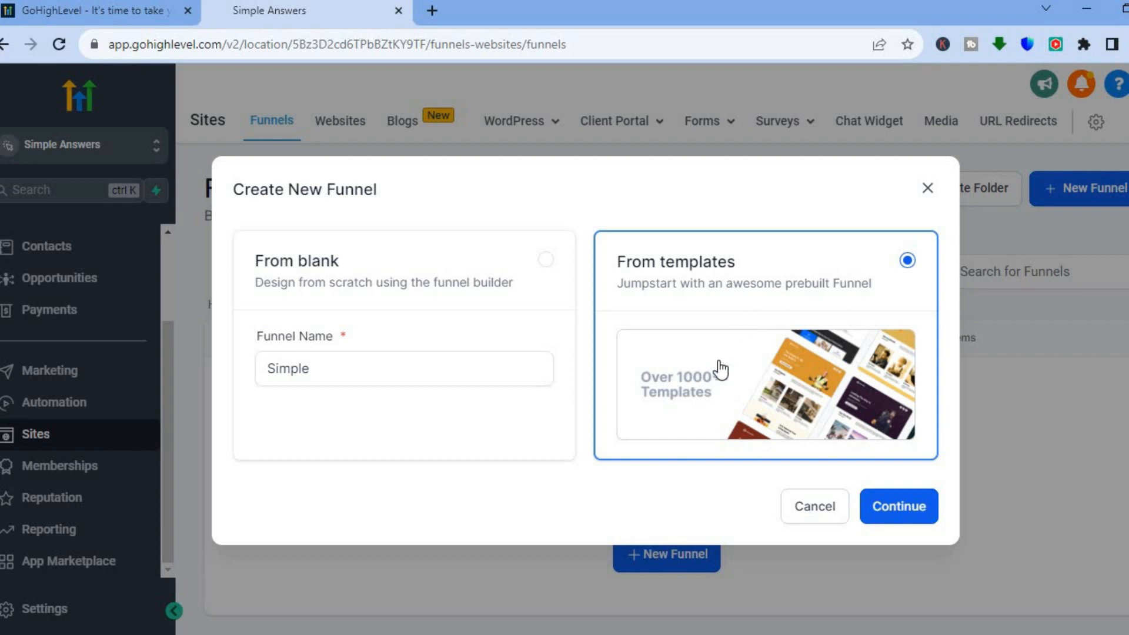
left_click(913, 509)
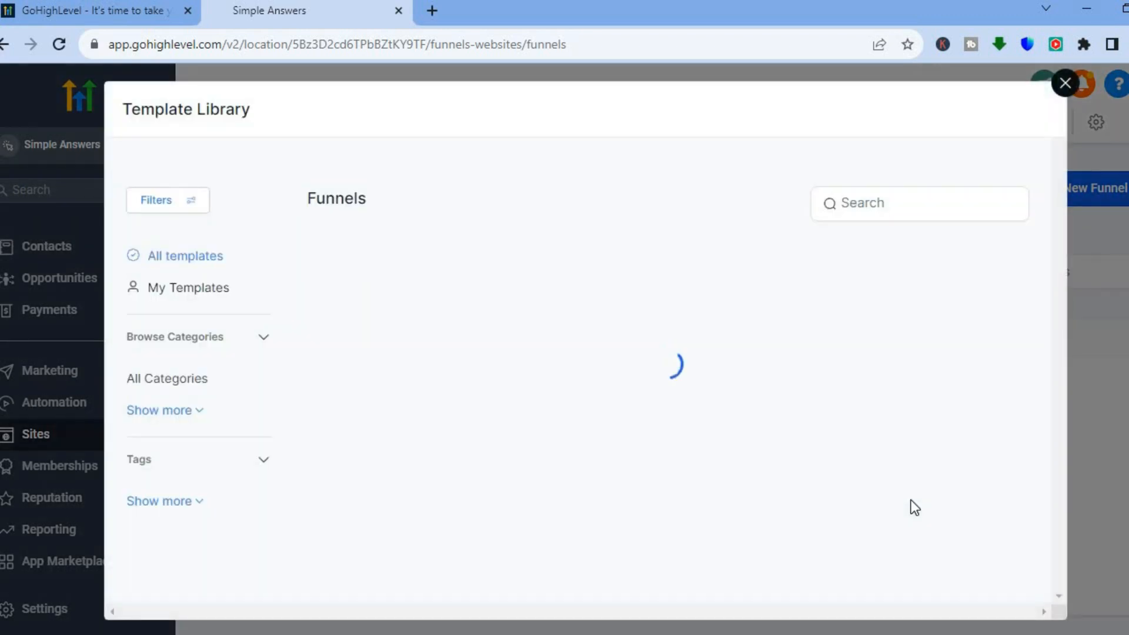
Step: Browse the template library, preview the Marketing Cancellation template and add it to the funnel
mouse_move(607, 415)
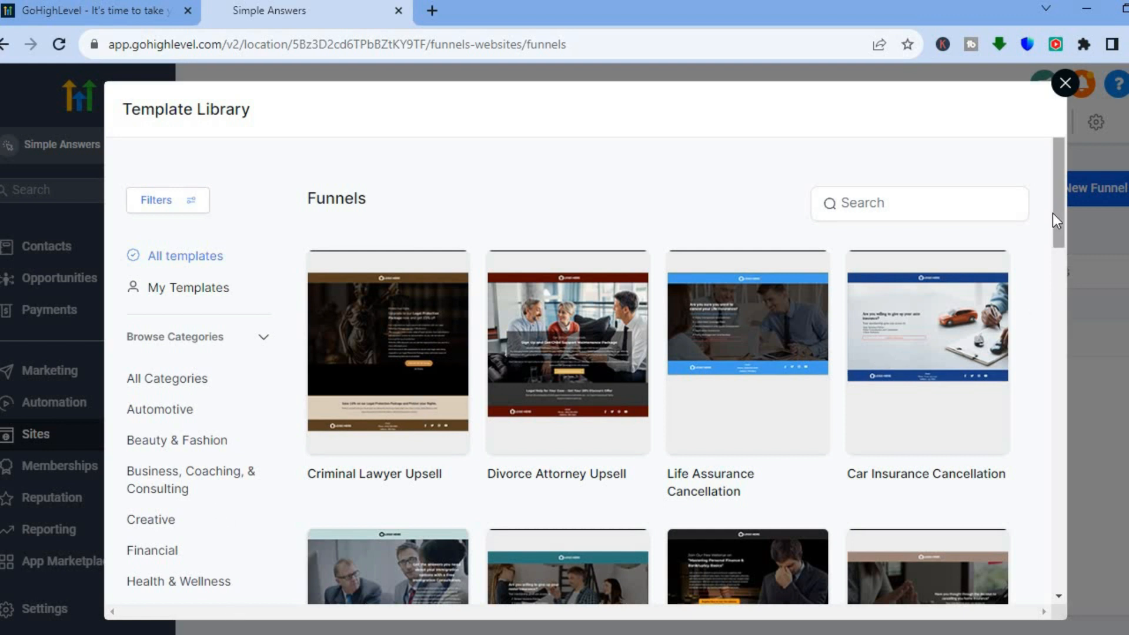
scroll(1055, 265, "down", 2)
left_click_drag(1052, 265, 1052, 316)
scroll(1051, 316, "down", 1)
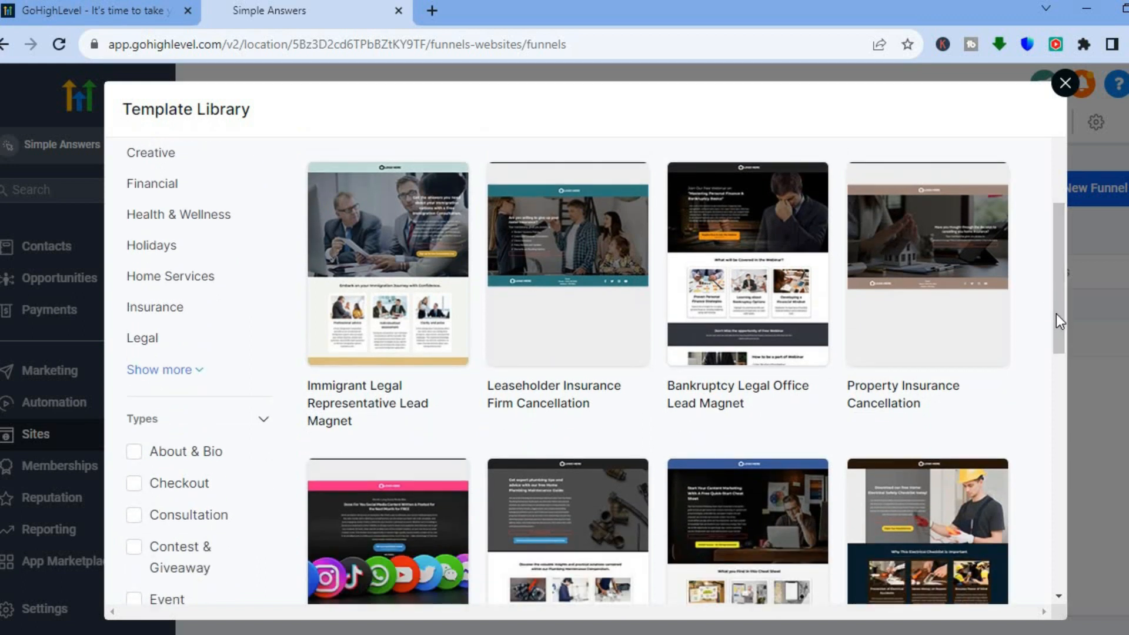
left_click_drag(1061, 322, 1060, 443)
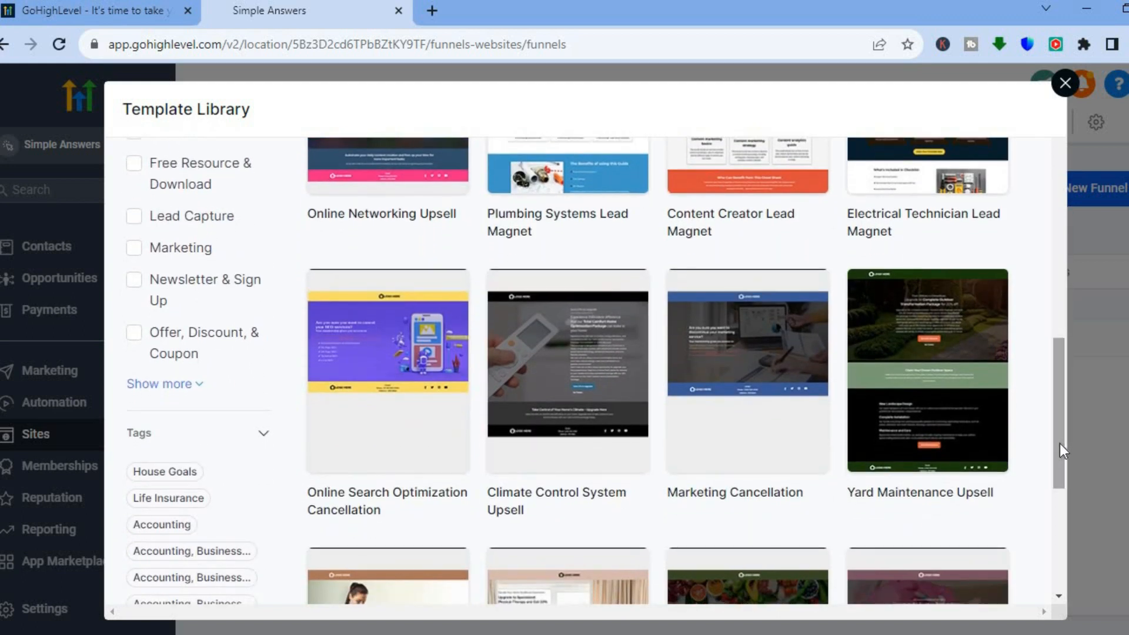
mouse_move(732, 417)
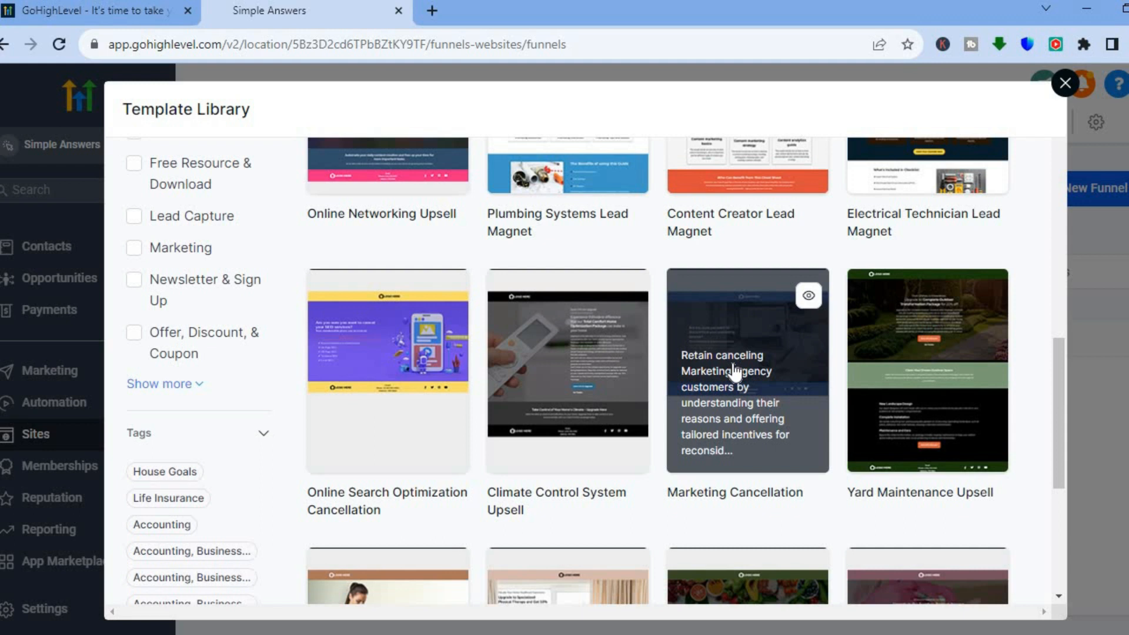
left_click(738, 327)
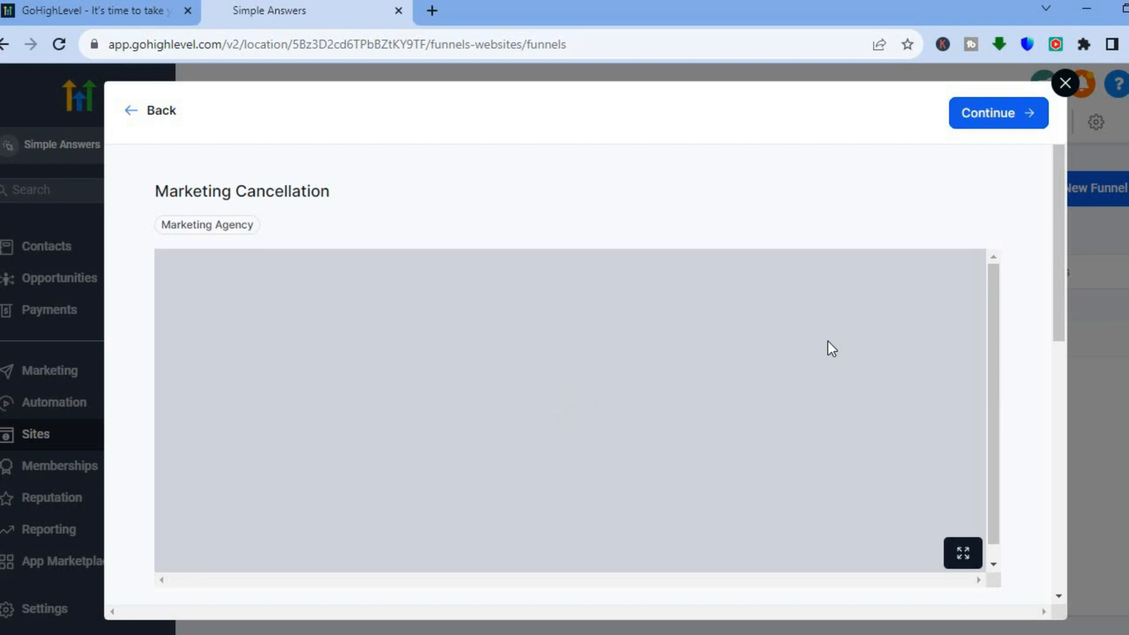
scroll(958, 502, "down", 8)
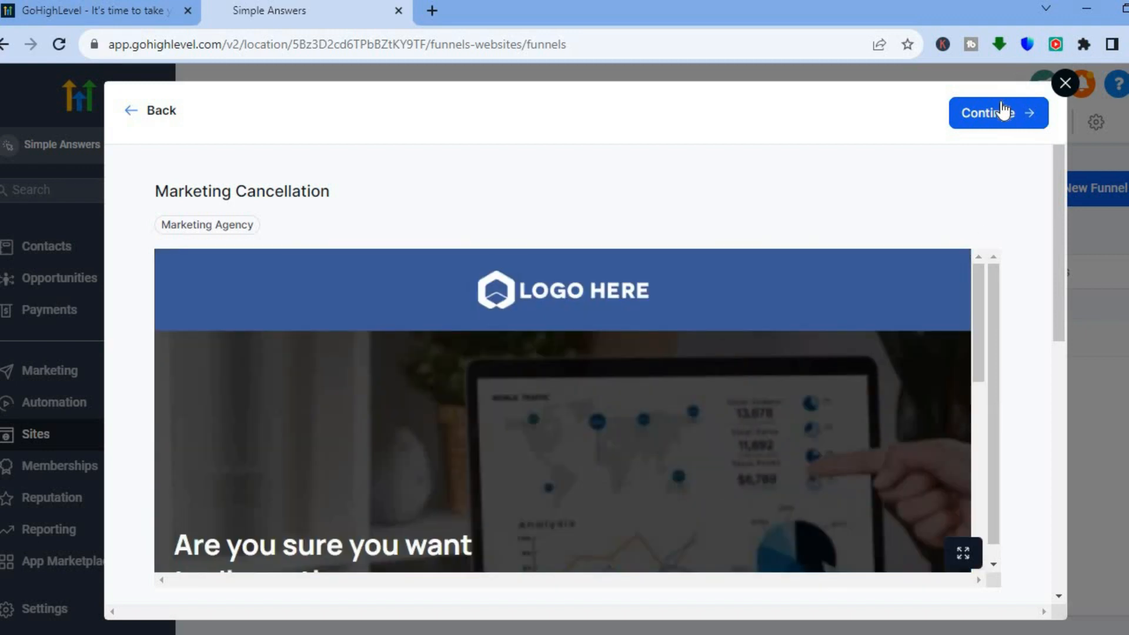
left_click(990, 108)
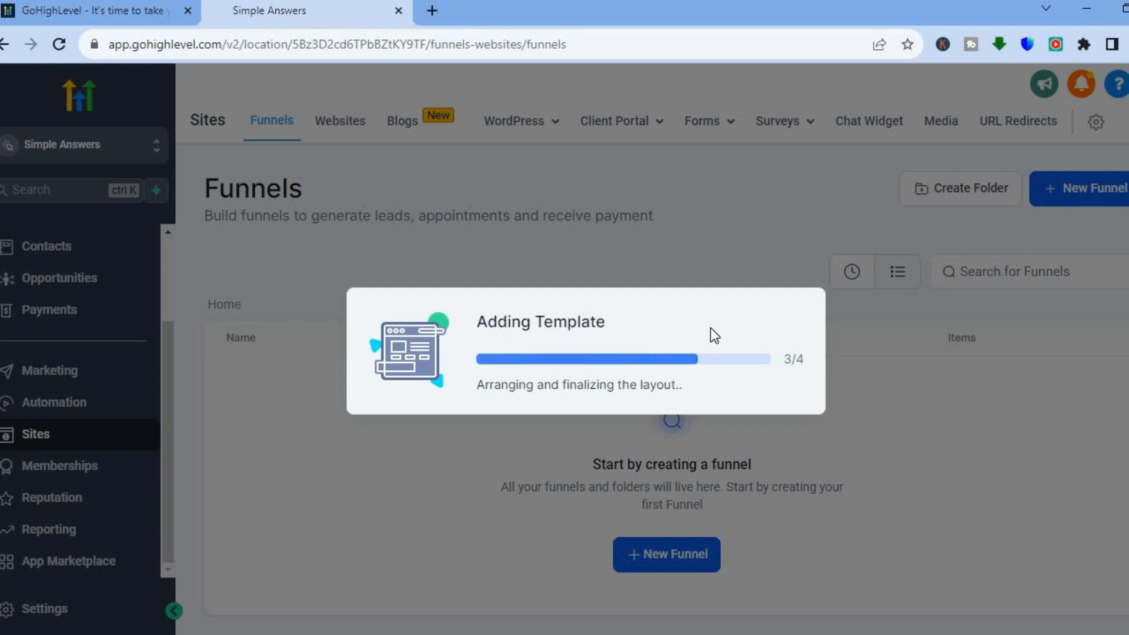
Step: Open the Marketing Agency funnel for editing
left_click(1109, 382)
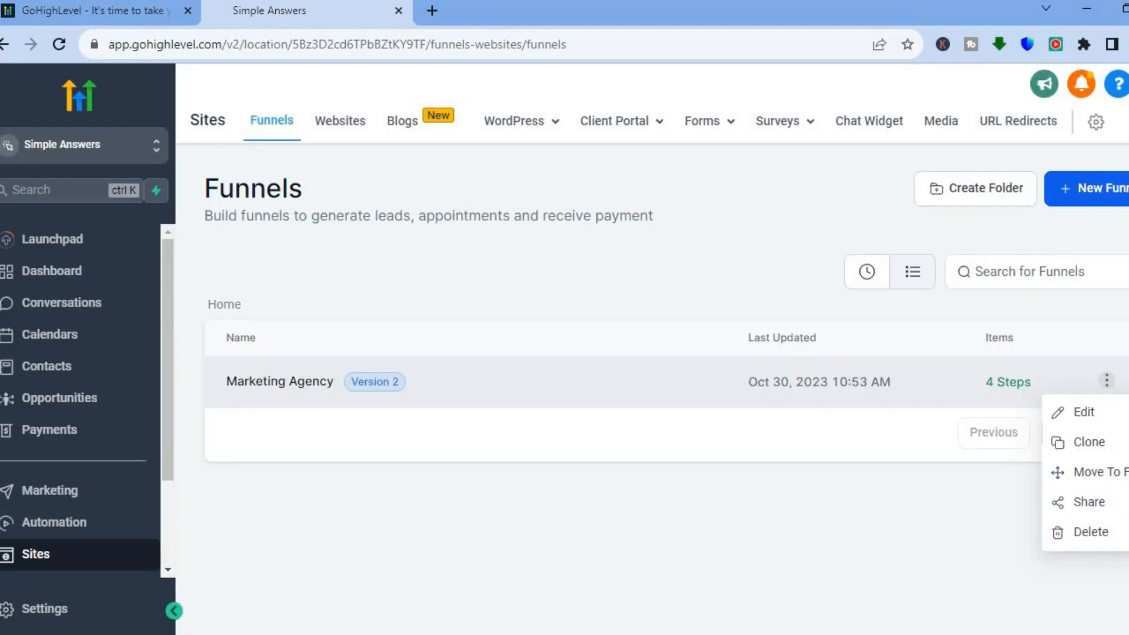
left_click(1084, 414)
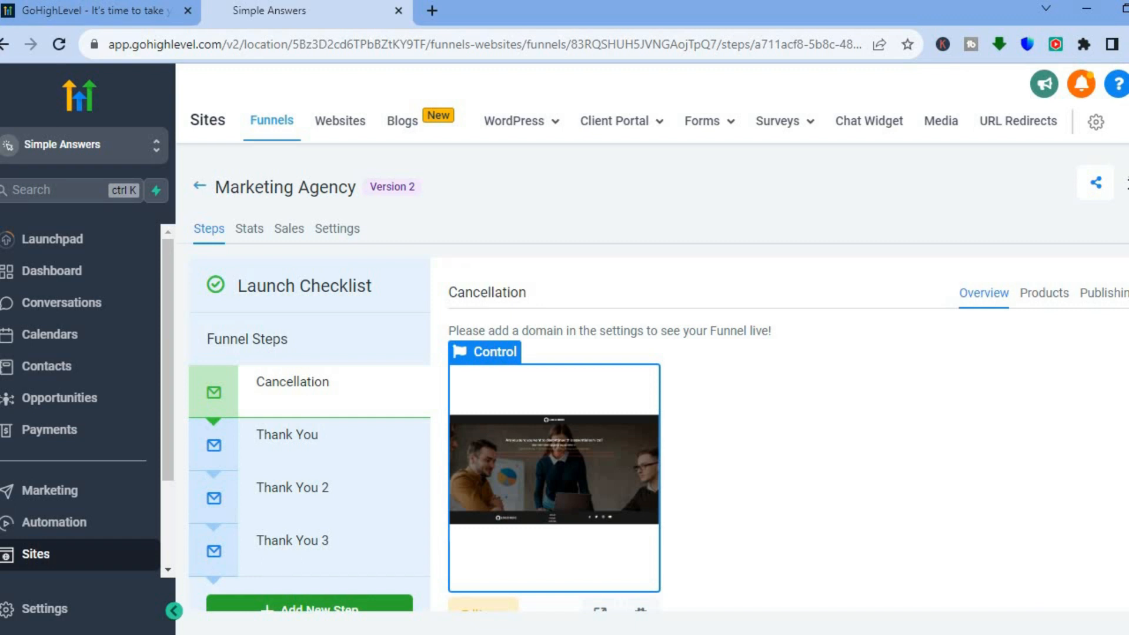
scroll(659, 377, "down", 2)
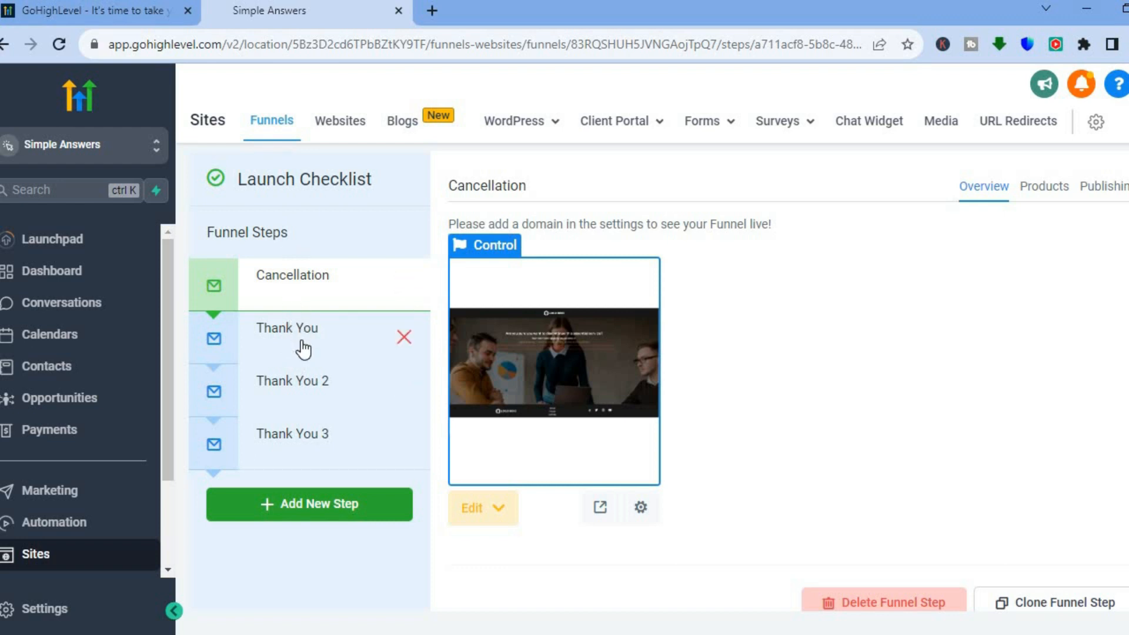
Step: Delete the Thank You 2 funnel step, confirming by entering DELETE
left_click(264, 335)
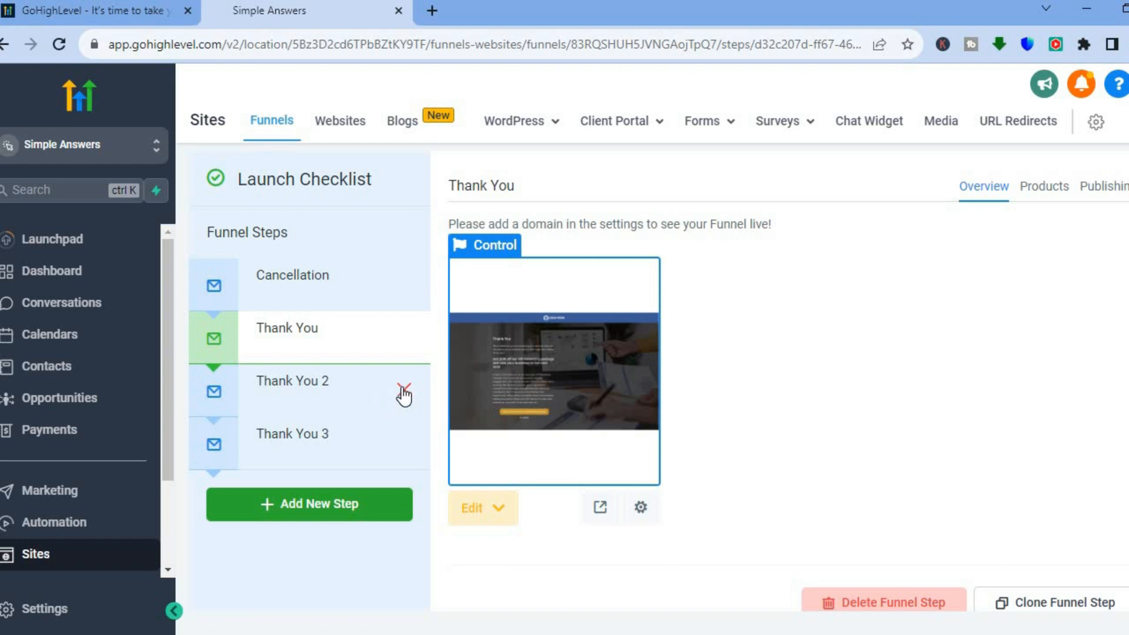
left_click(403, 389)
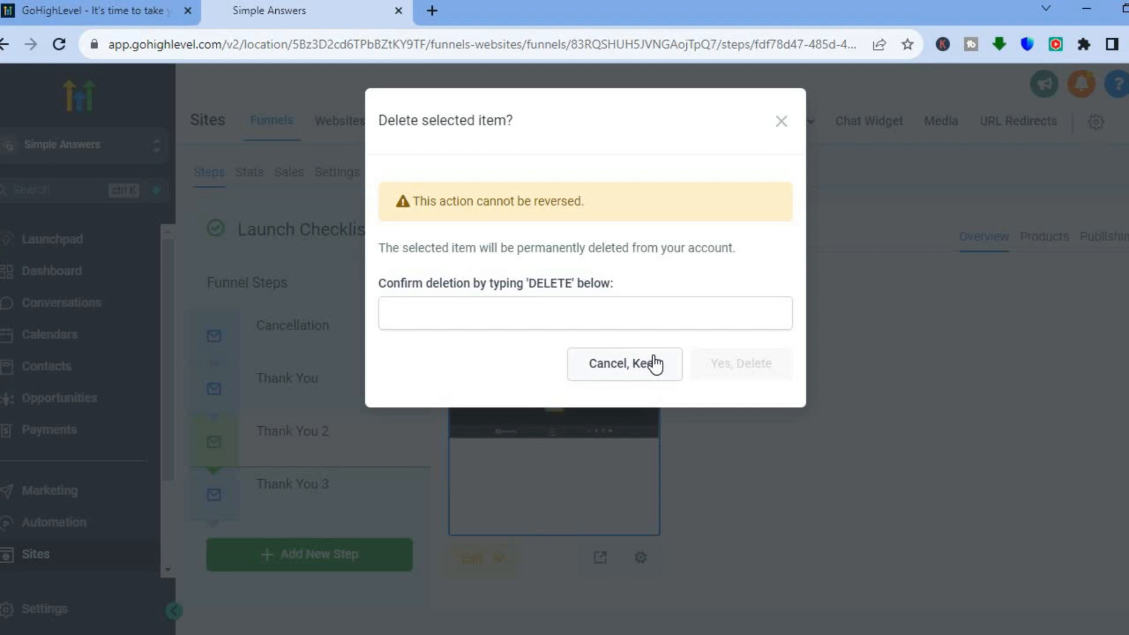
left_click(524, 302)
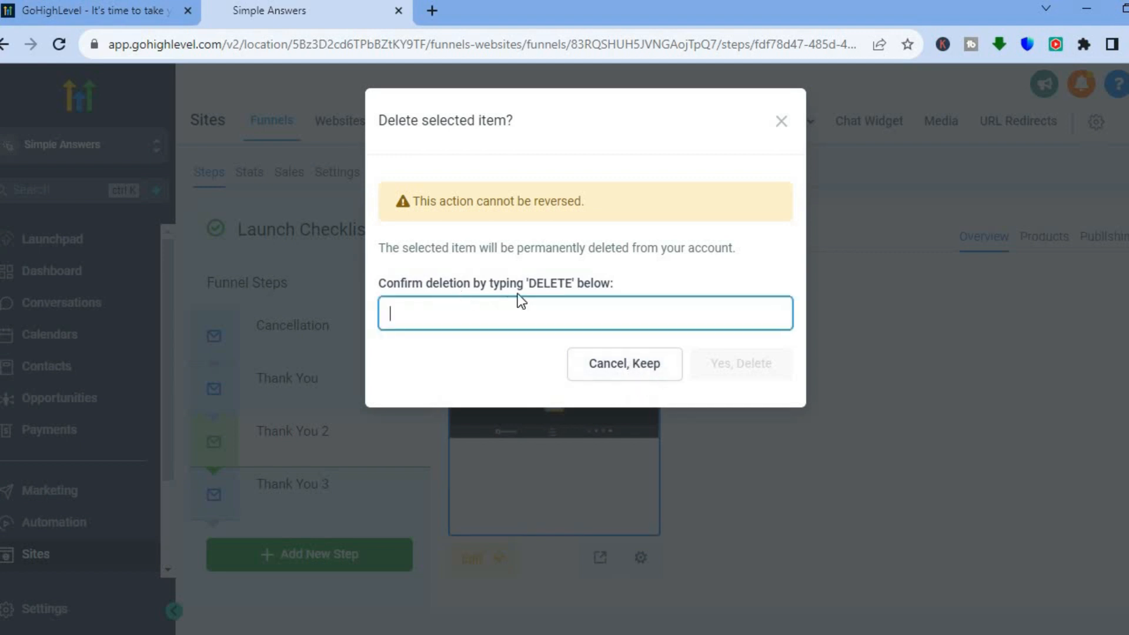
type("DELETE")
key("ctrl+a")
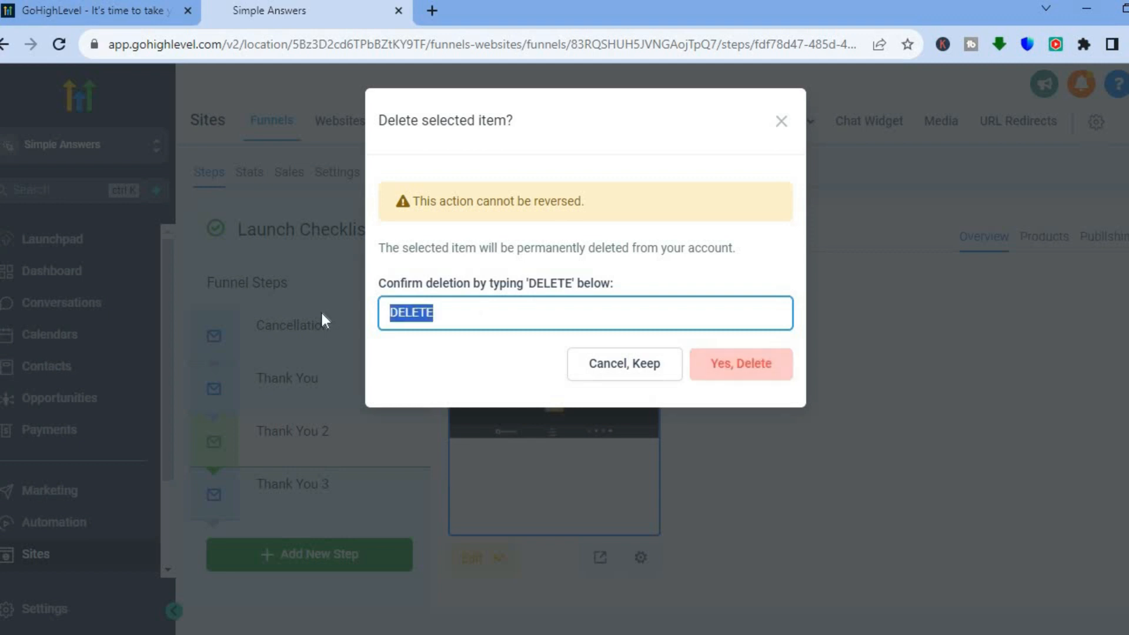
key("BackSpace")
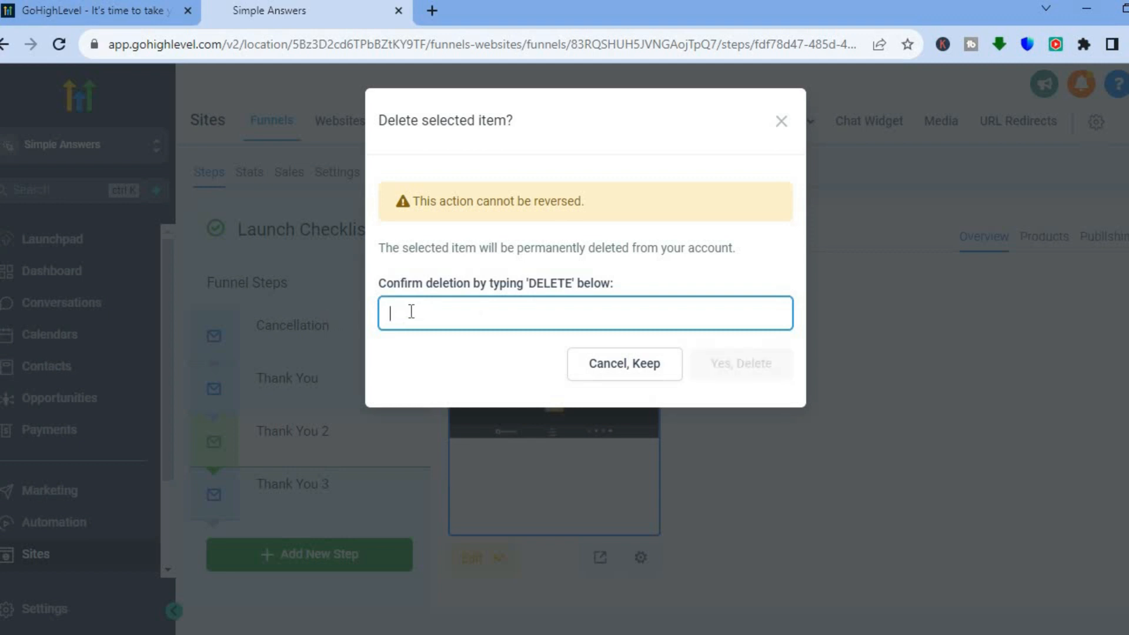
type("DELETE")
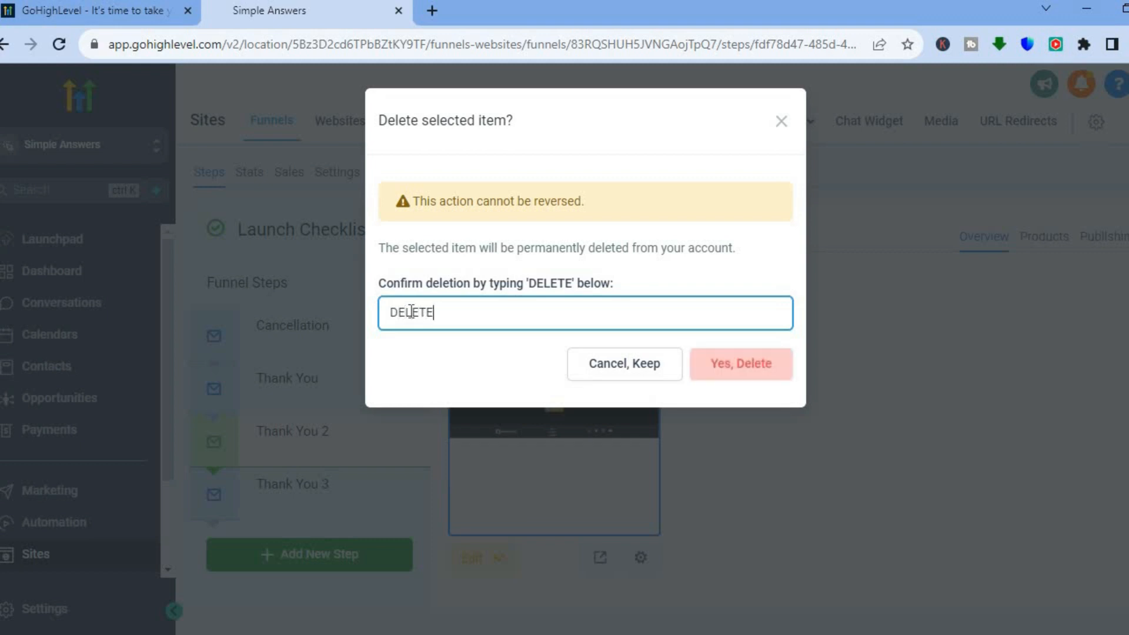
left_click(768, 371)
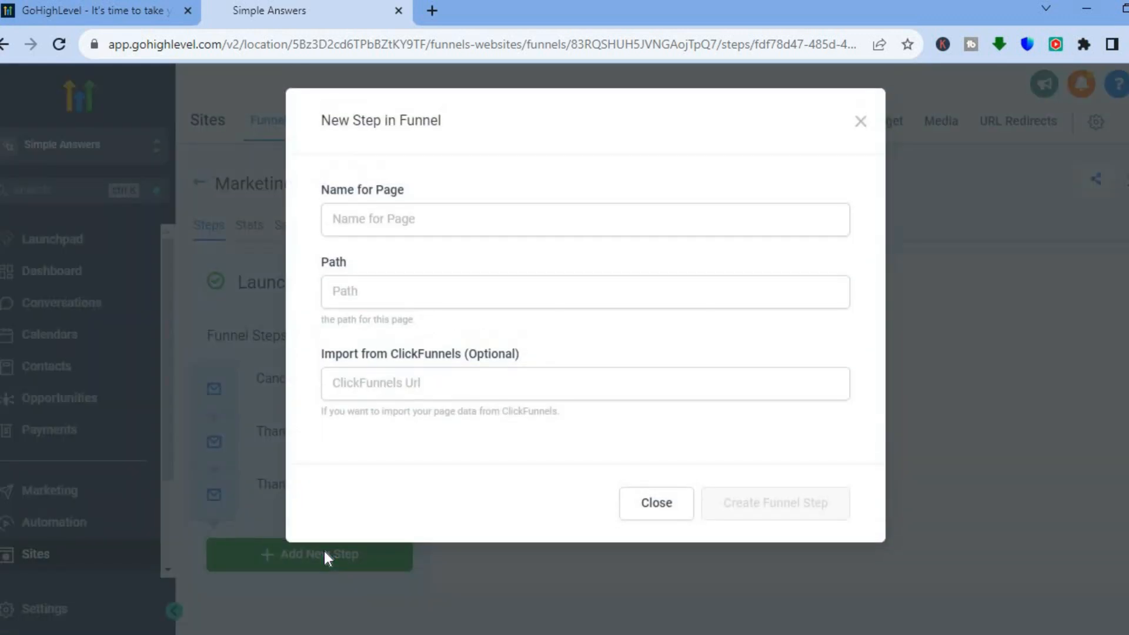
Step: Create a new funnel step named TEST
left_click(456, 219)
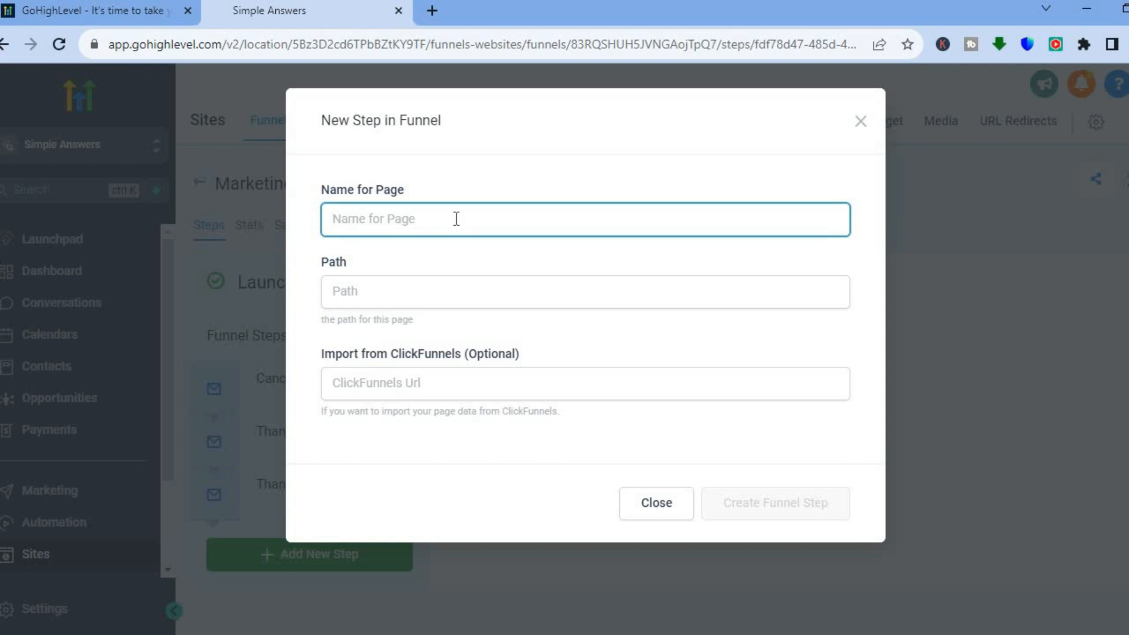
type("TEST")
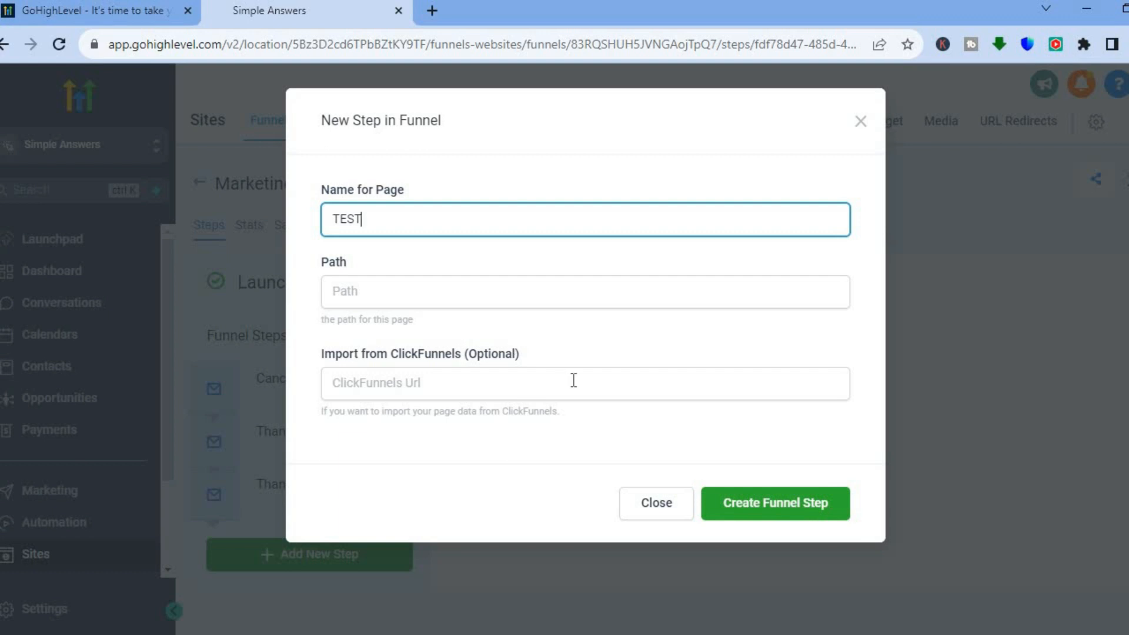
left_click(488, 378)
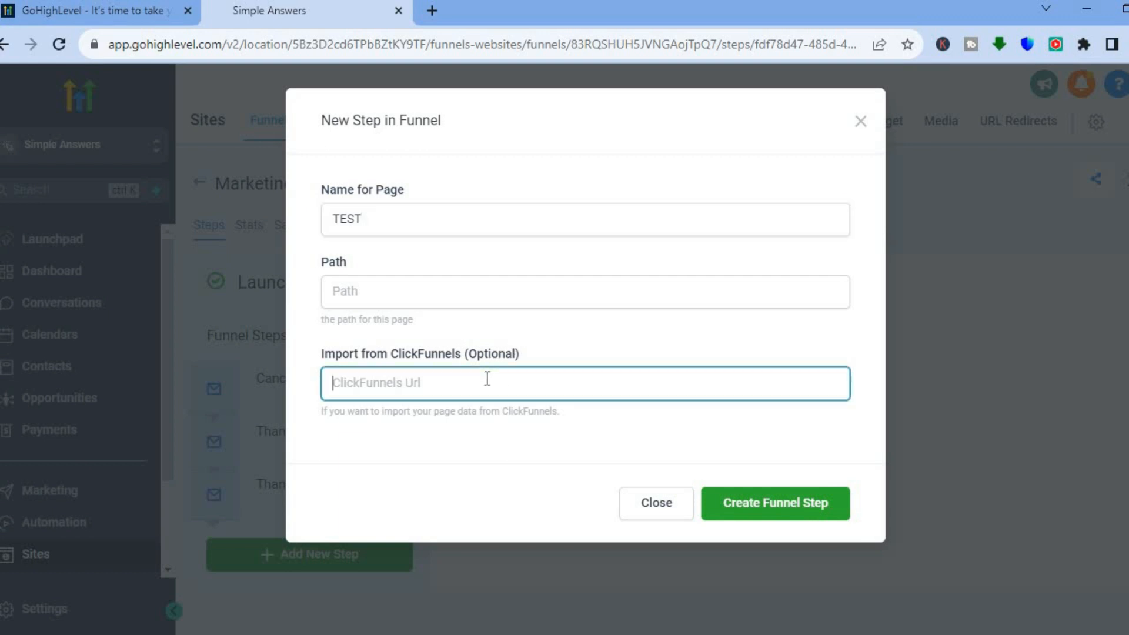
left_click(777, 504)
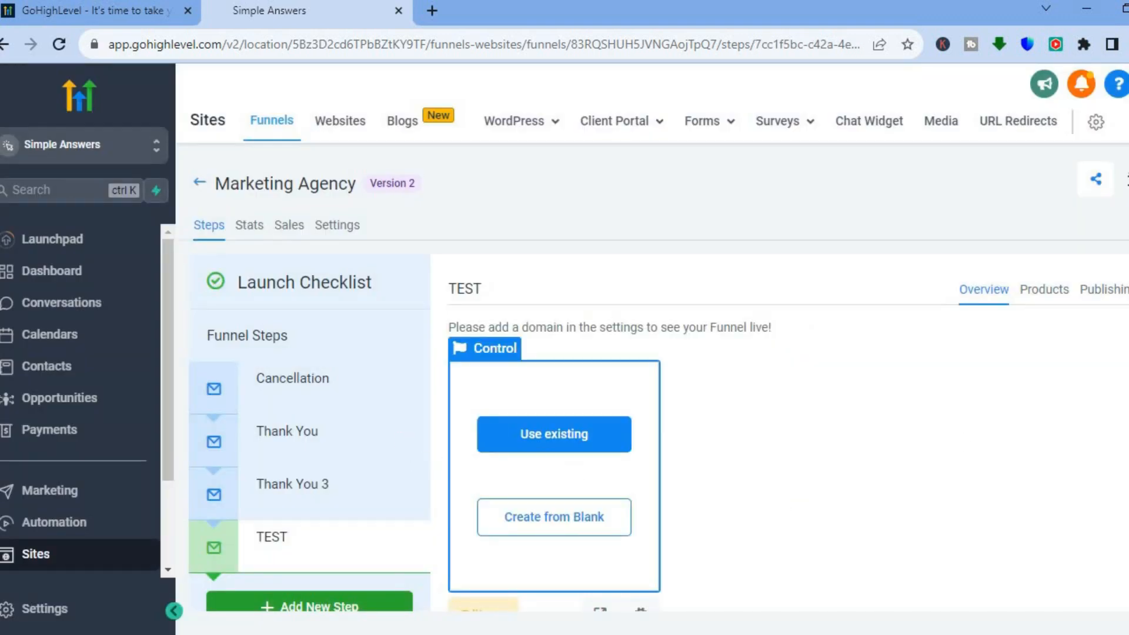
Step: Fill the TEST step with the existing Thank You 3 page imported from the Marketing Agency funnel
scroll(736, 462, "down", 1)
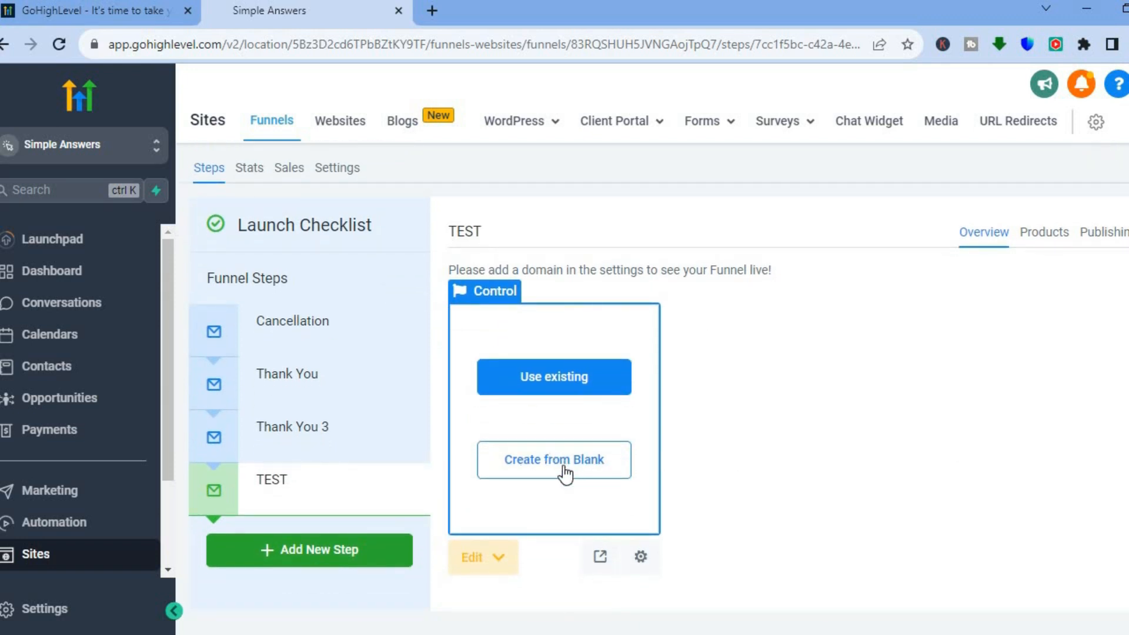
left_click(559, 378)
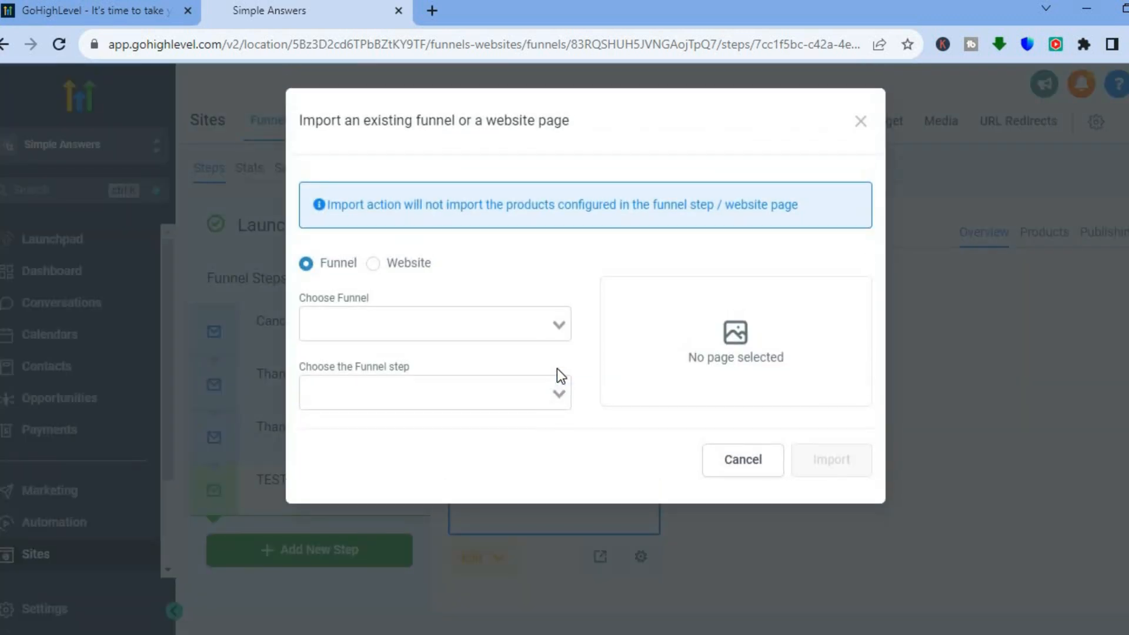
left_click(559, 323)
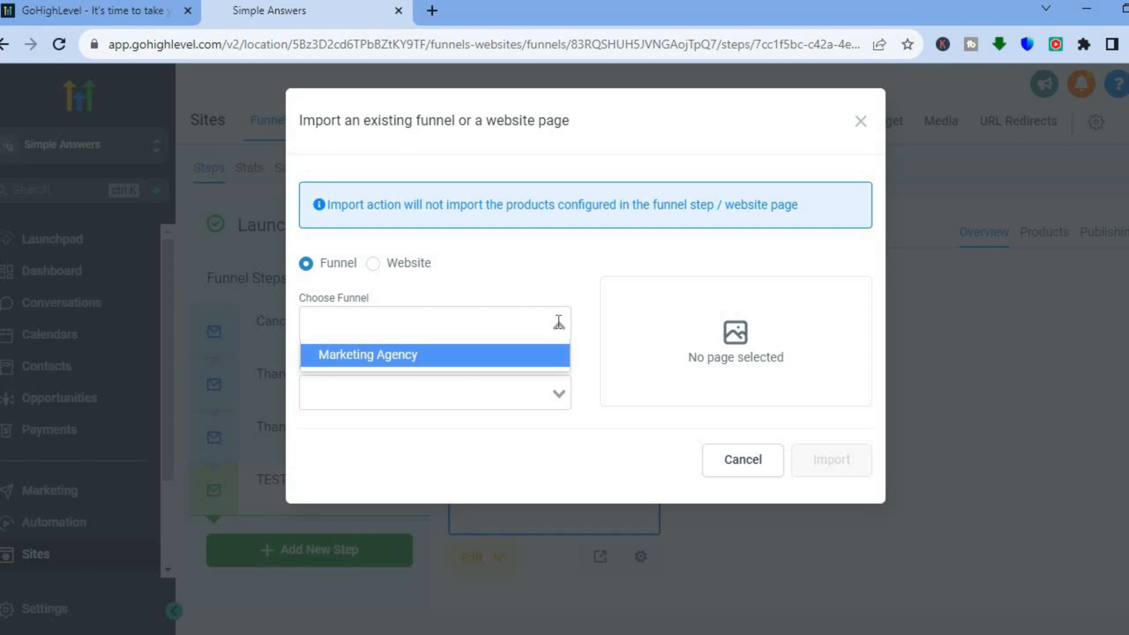
left_click(504, 357)
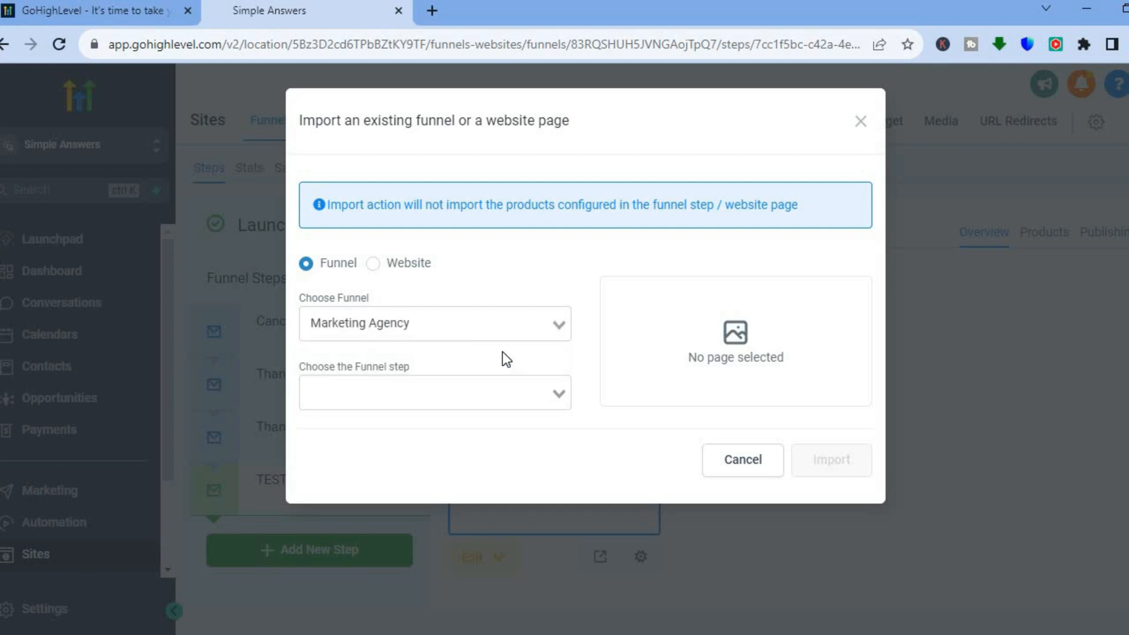
left_click(560, 396)
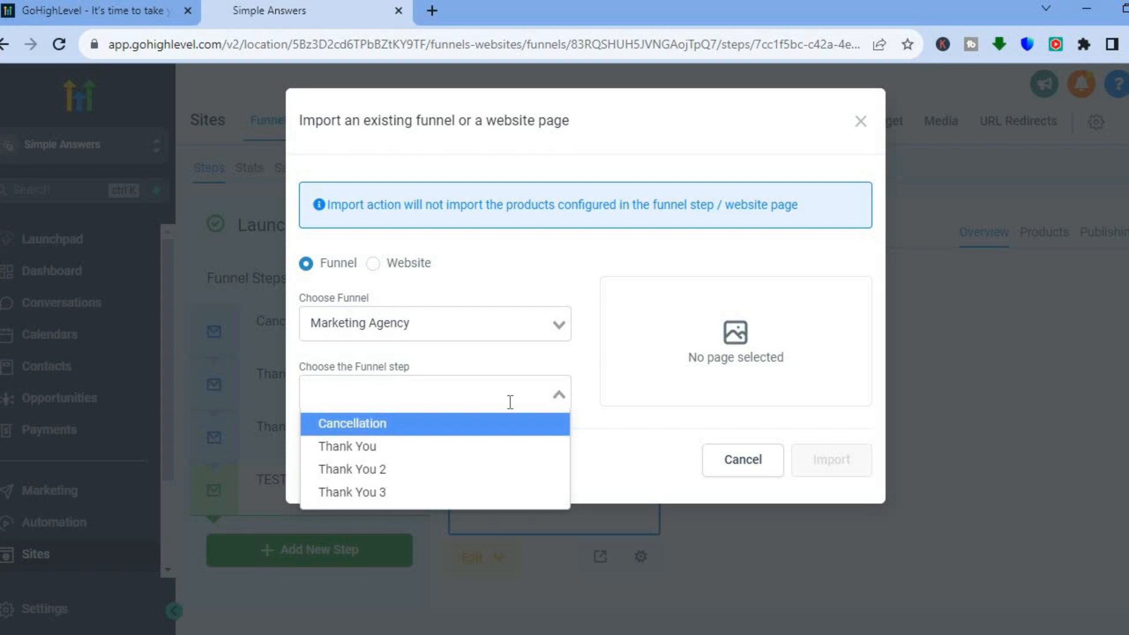
left_click(387, 493)
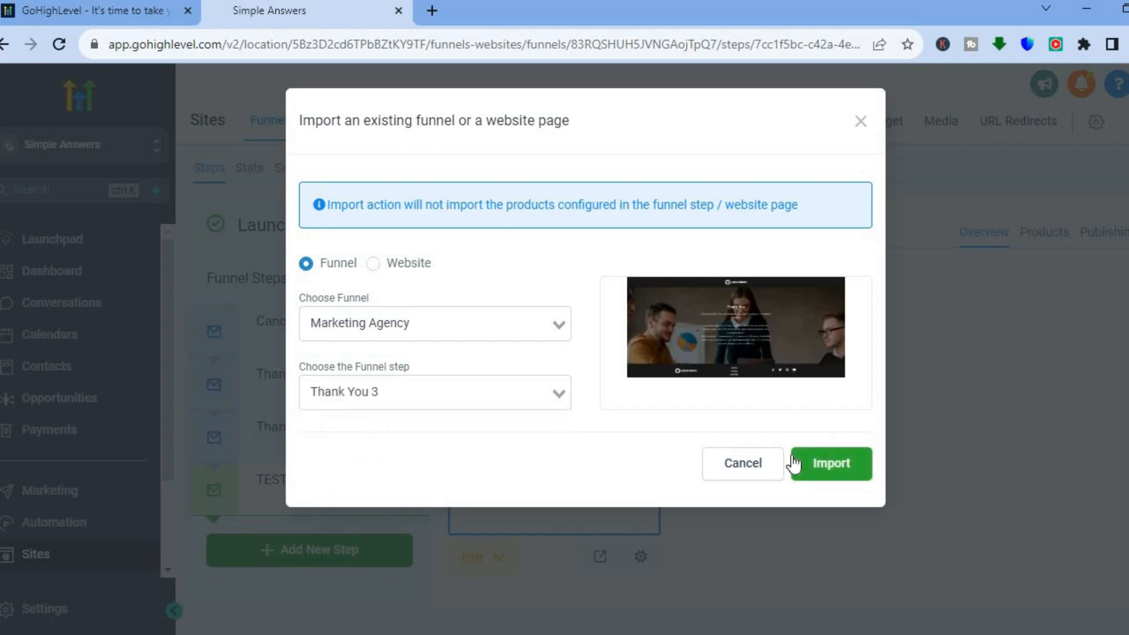
left_click(833, 468)
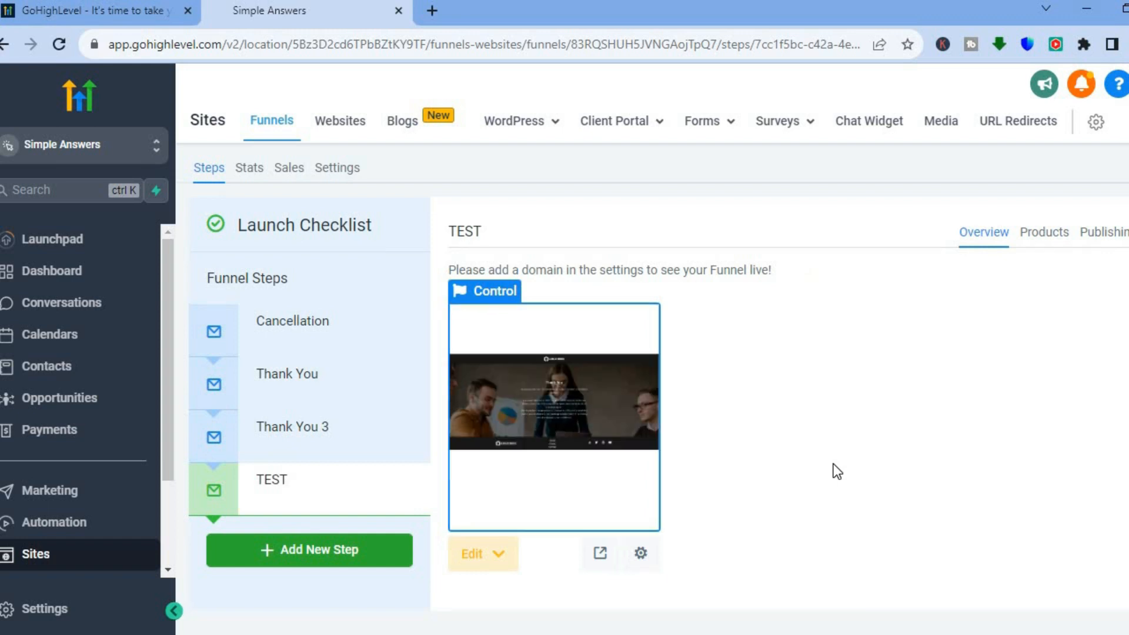
Step: Create a new funnel step named TEST1
left_click(354, 556)
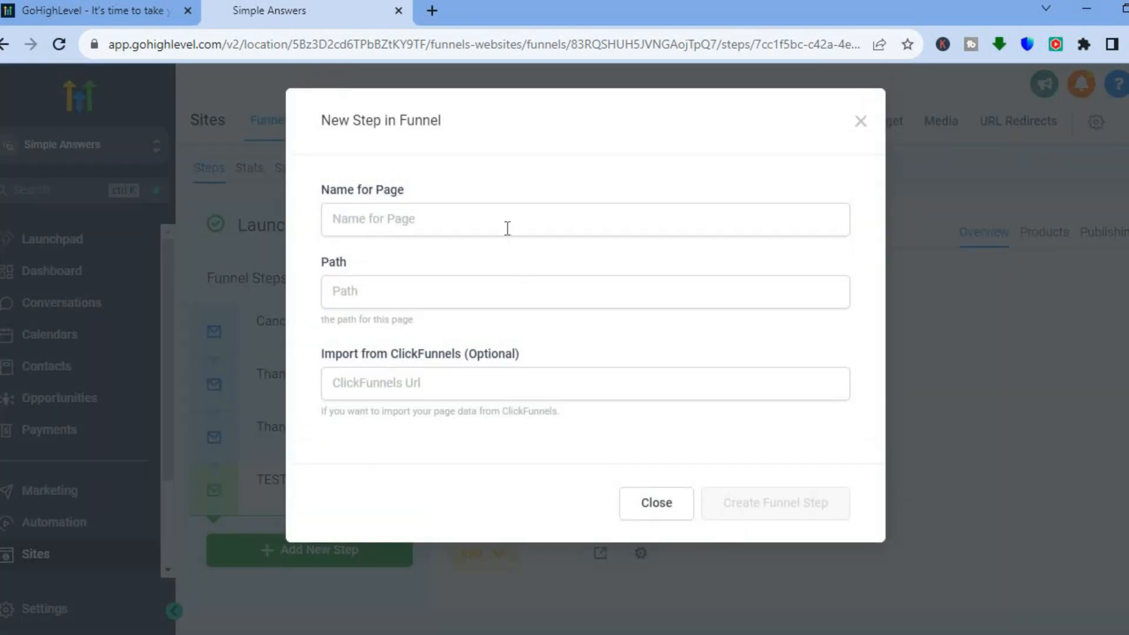
left_click(508, 228)
type("T")
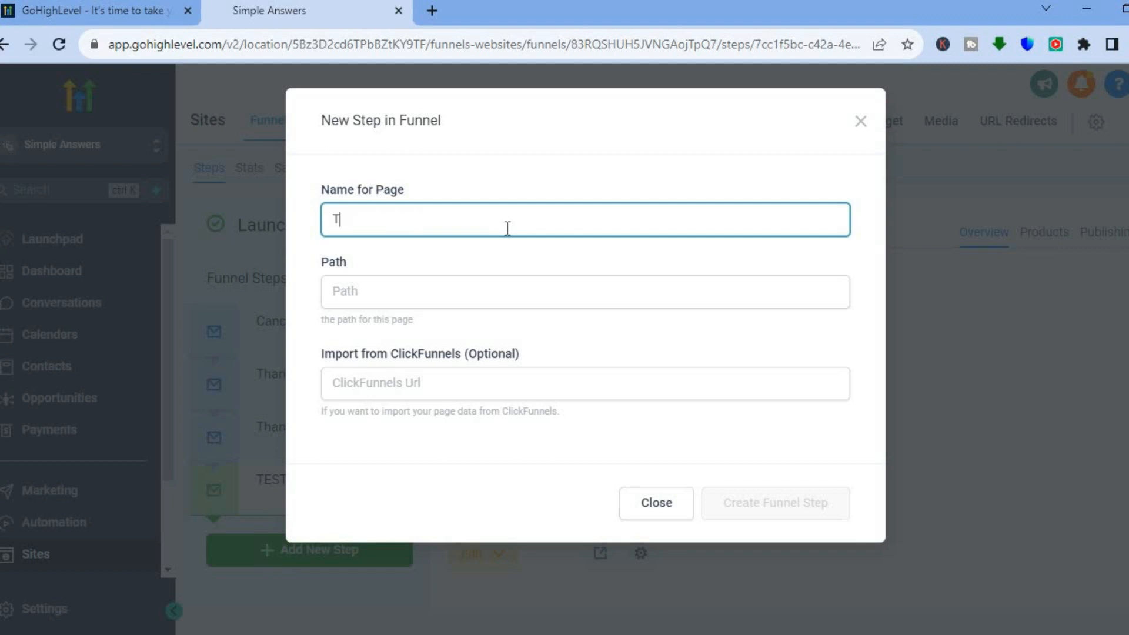
type("EST1")
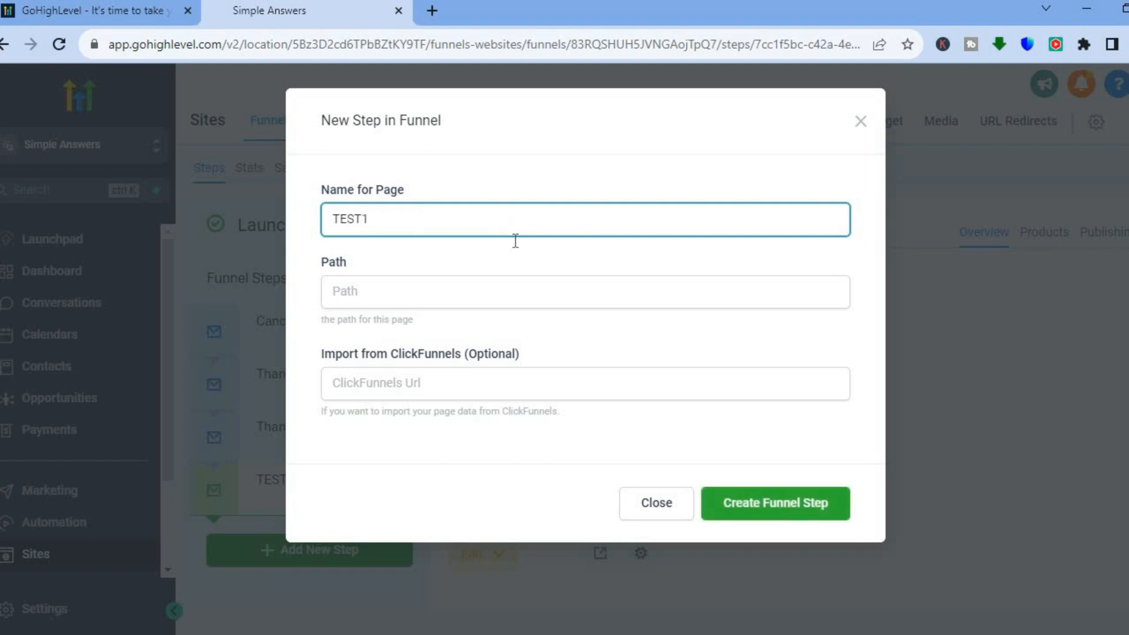
left_click(765, 505)
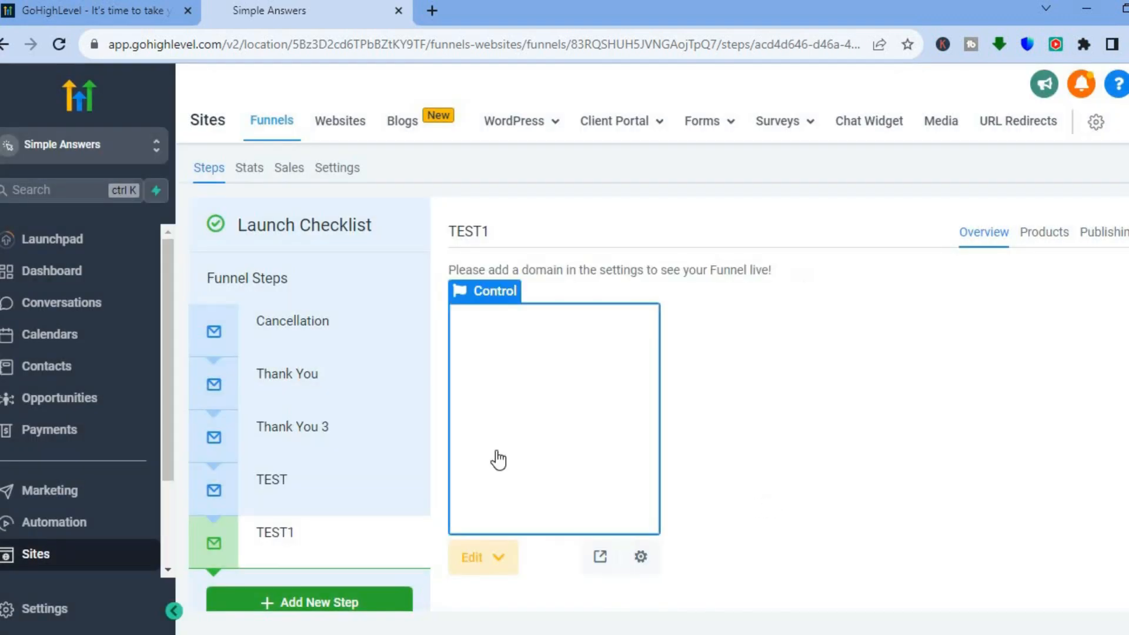
Step: Start the TEST1 page from blank and add a new section in the page builder
mouse_move(504, 459)
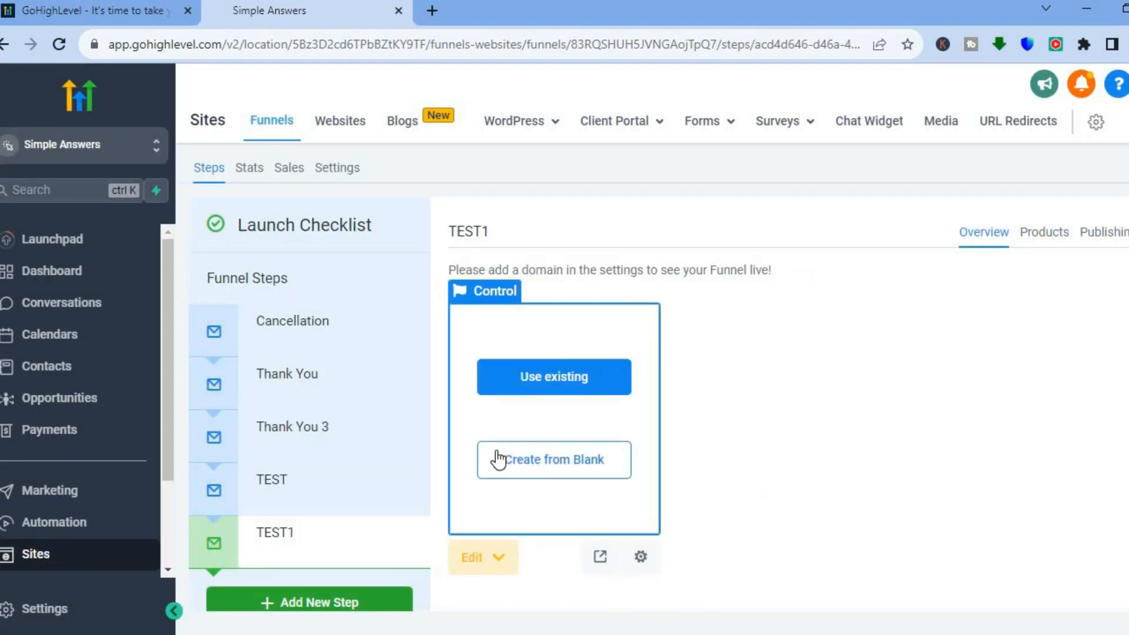
left_click(532, 461)
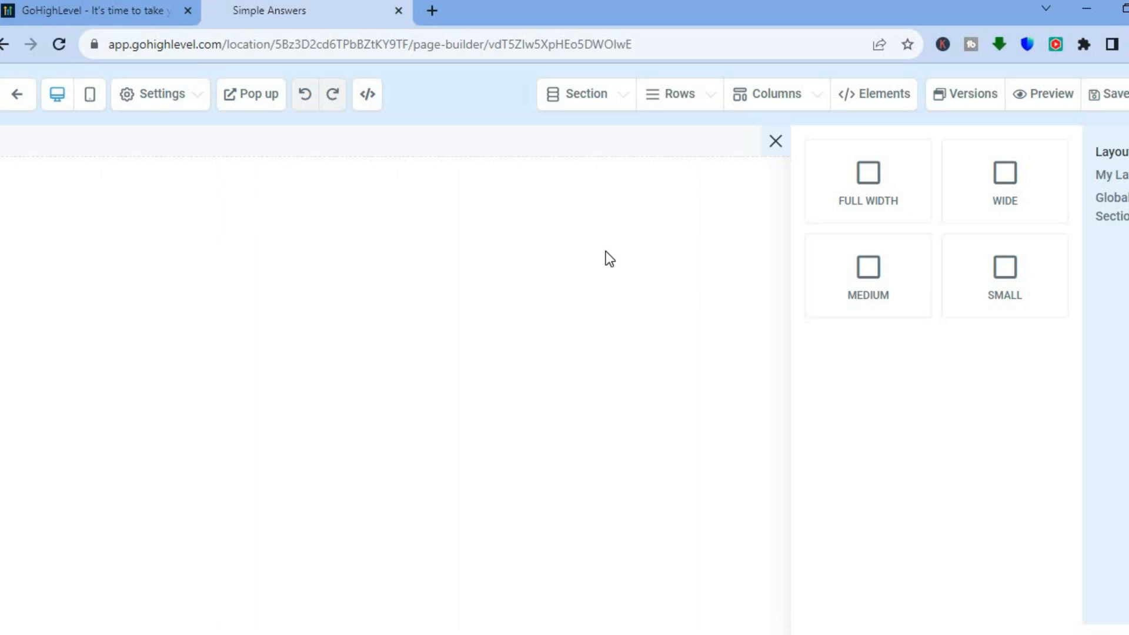
left_click(574, 239)
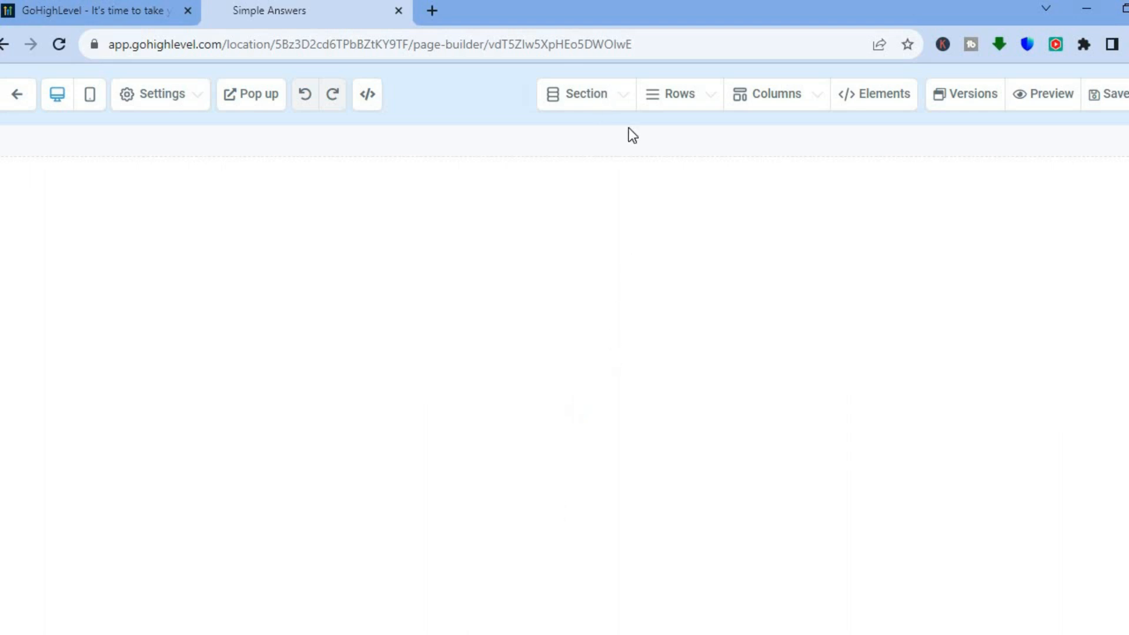
left_click(611, 100)
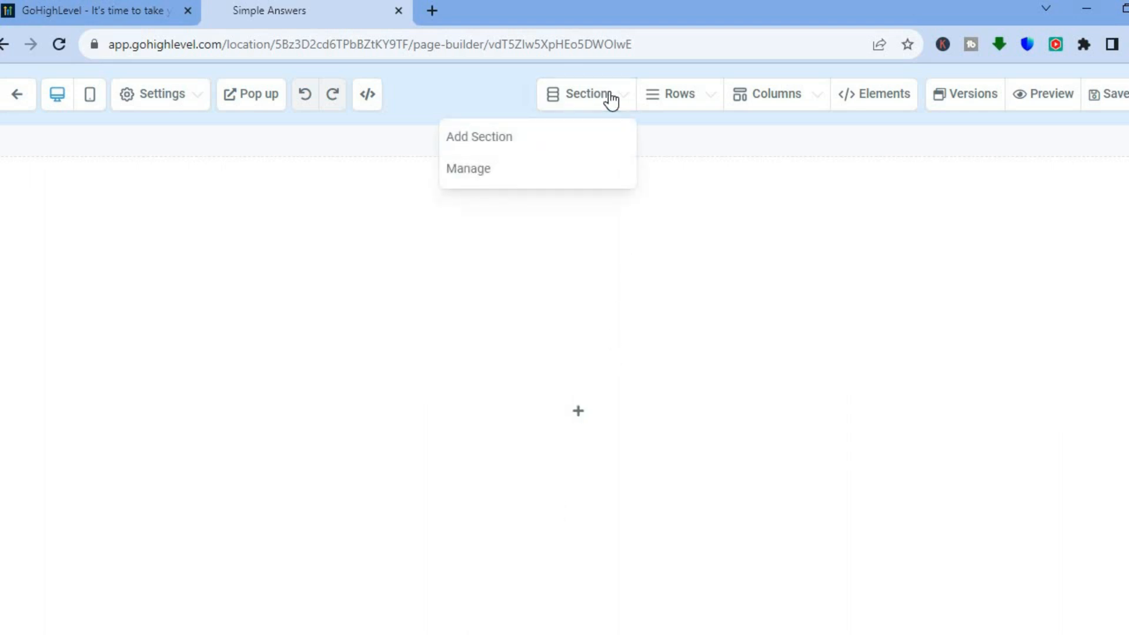
left_click(538, 138)
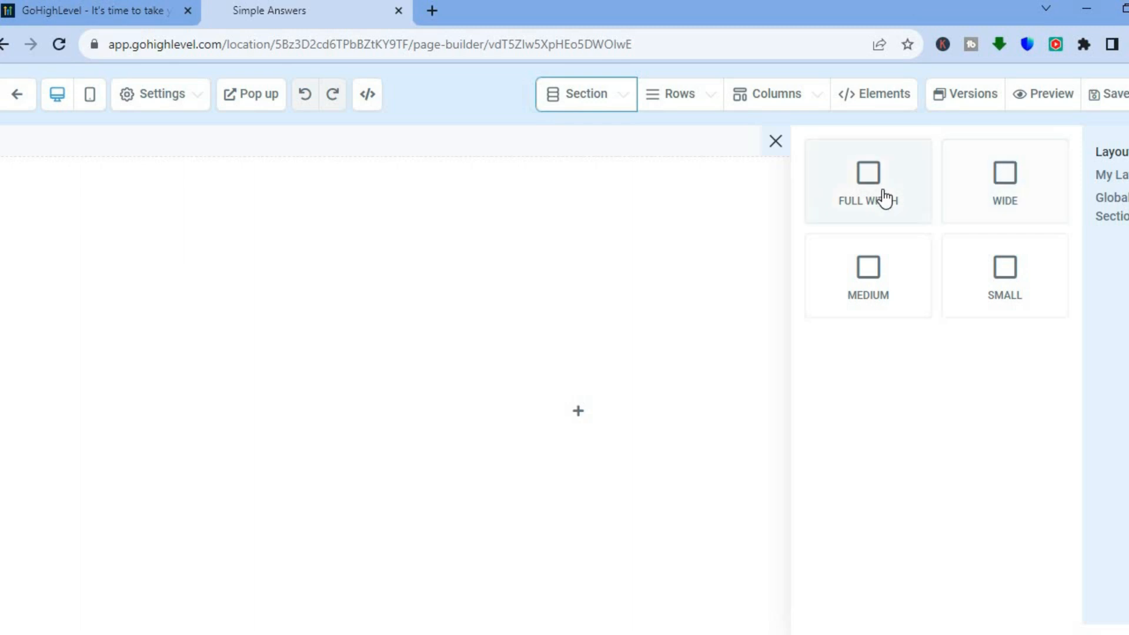
left_click(884, 304)
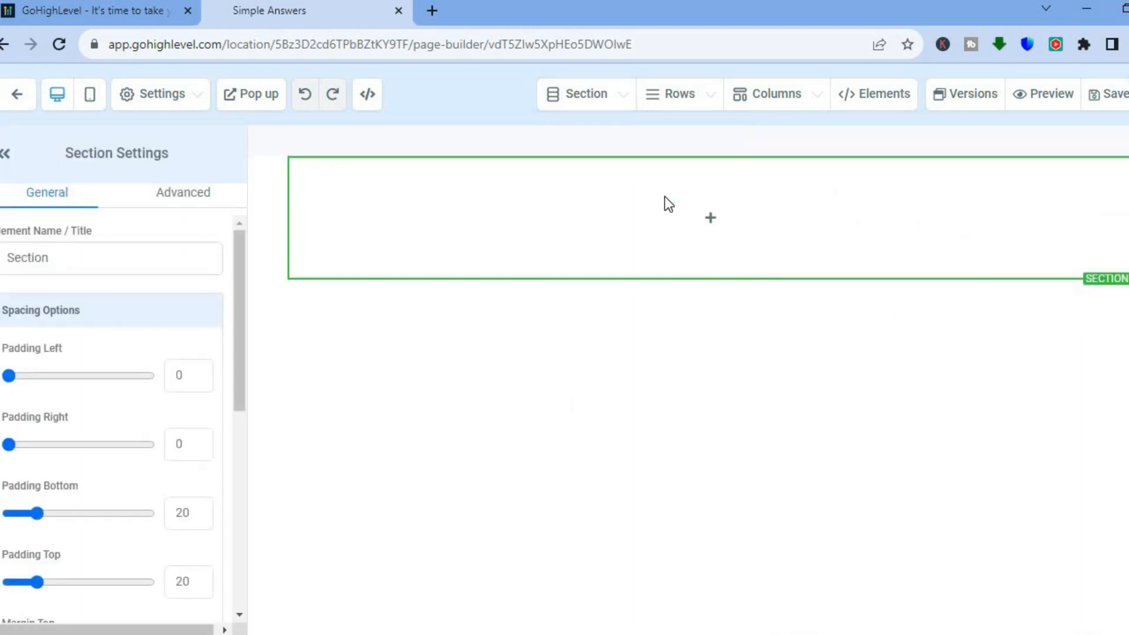
Step: Try to drag a Headline element into the new section
mouse_move(664, 197)
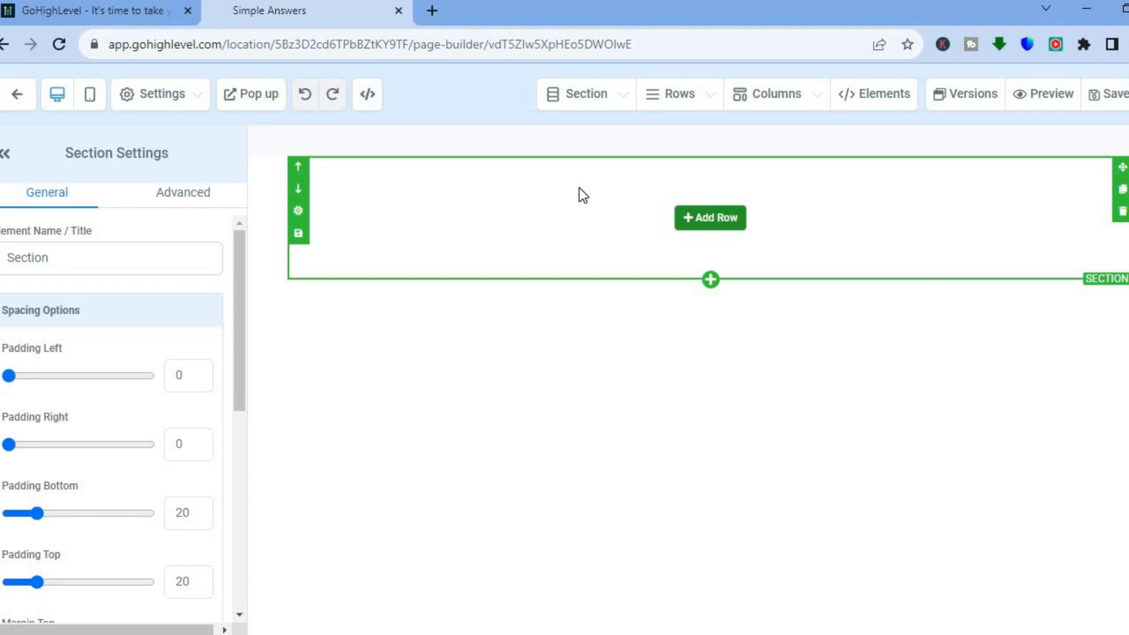
left_click(876, 96)
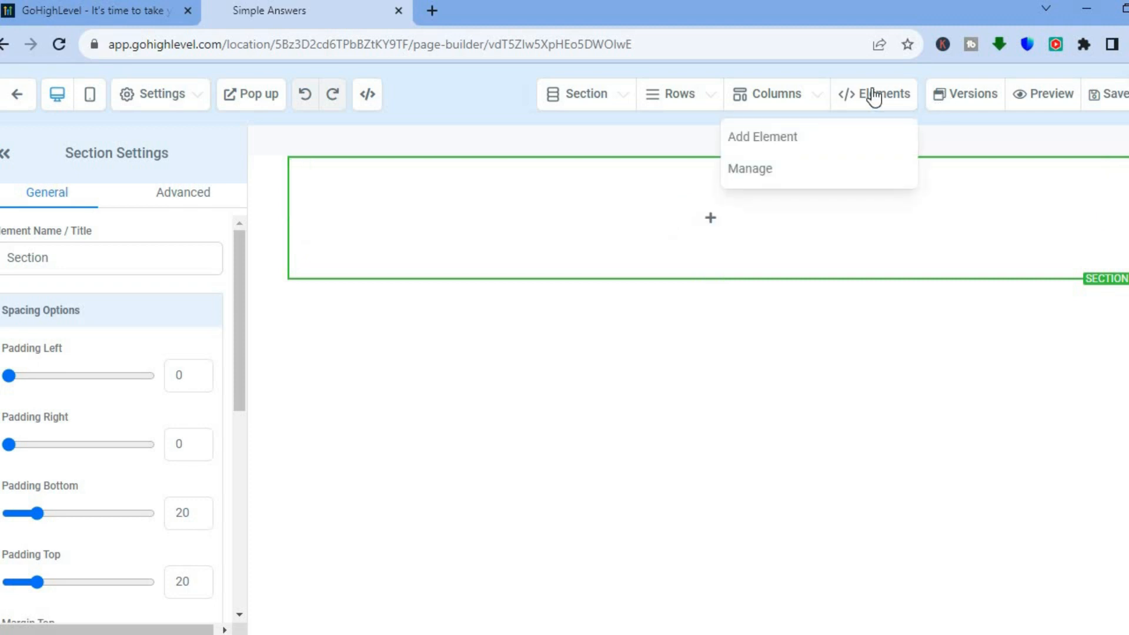
left_click(783, 136)
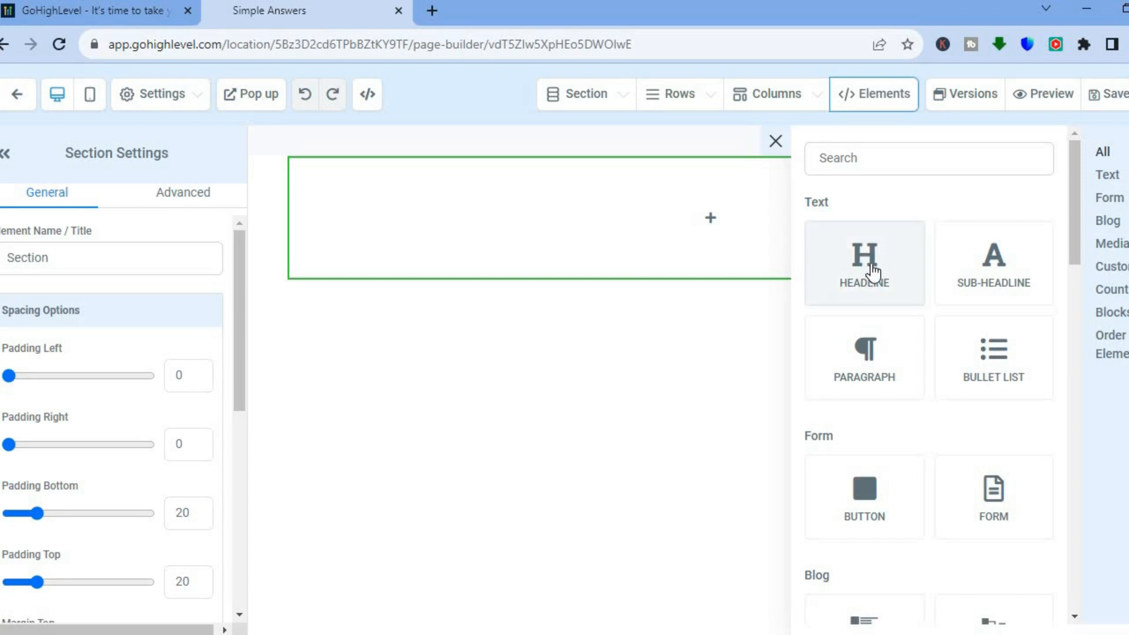
left_click_drag(873, 272, 580, 203)
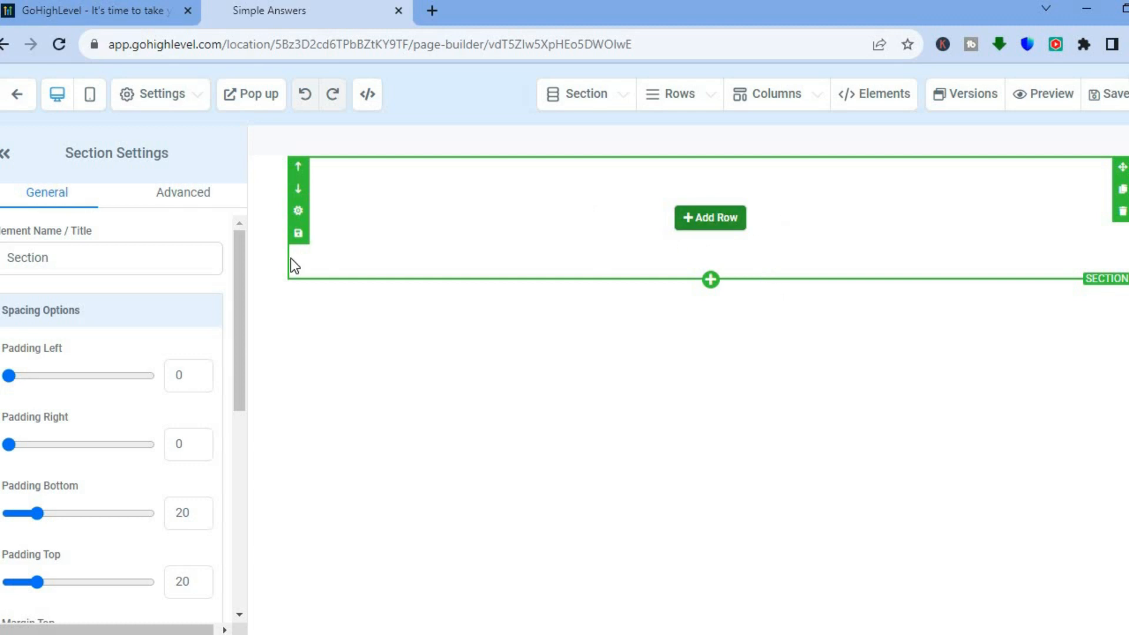
Step: Reopen the element and section panels, then leave the page builder without saving
left_click_drag(234, 348, 247, 177)
left_click(864, 105)
left_click(763, 137)
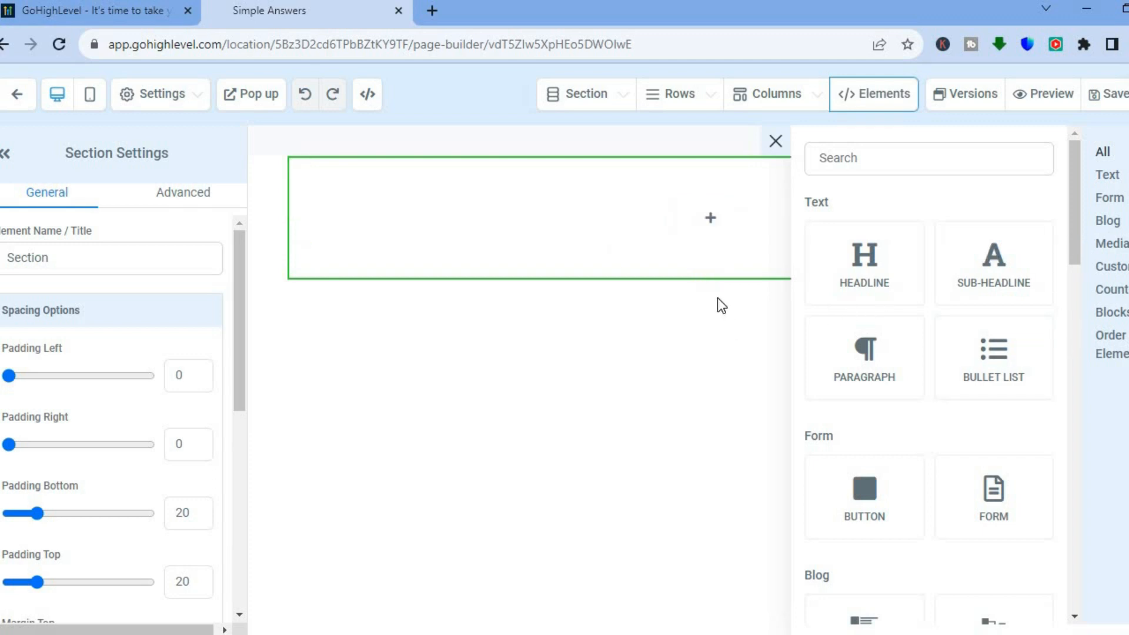
left_click(709, 280)
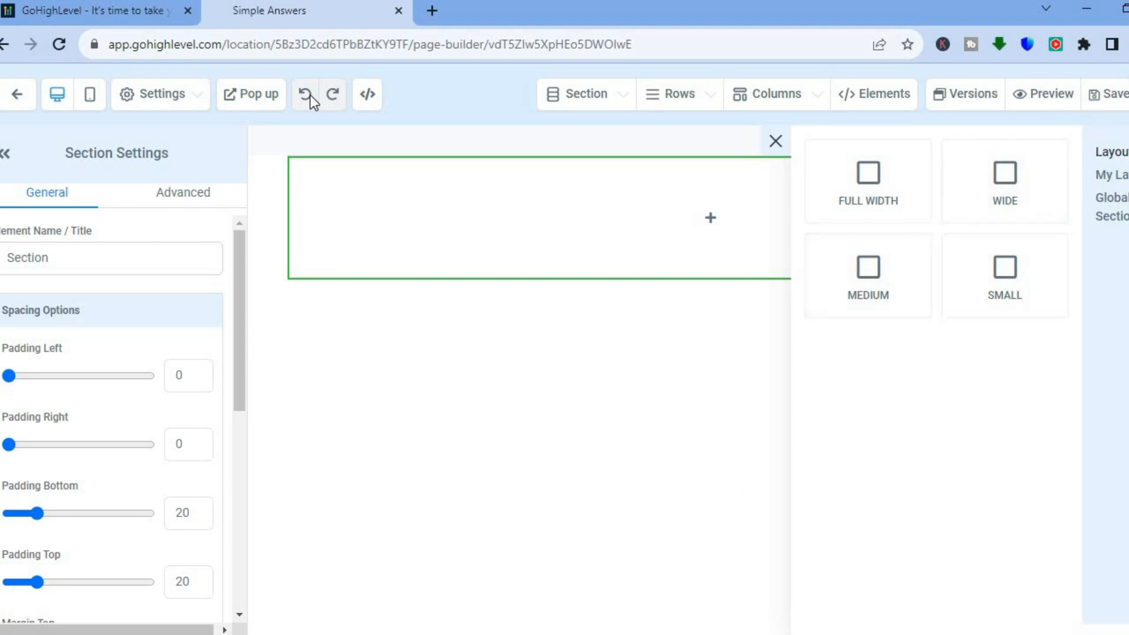
left_click(17, 101)
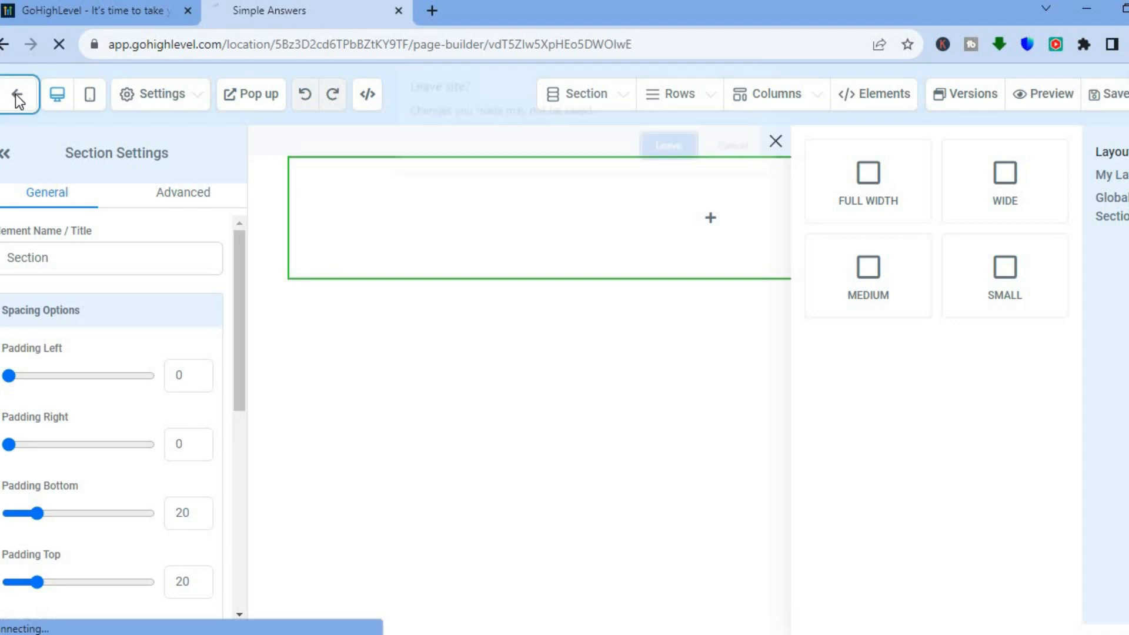
left_click(671, 156)
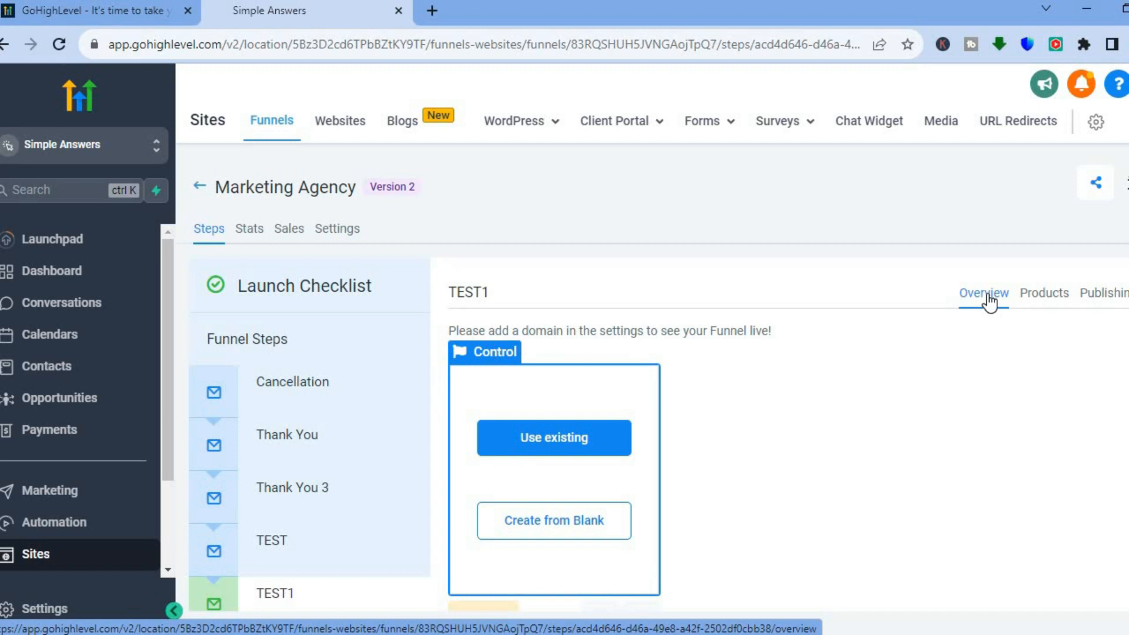
Step: Open the add-product form for the TEST1 funnel step
left_click(1046, 297)
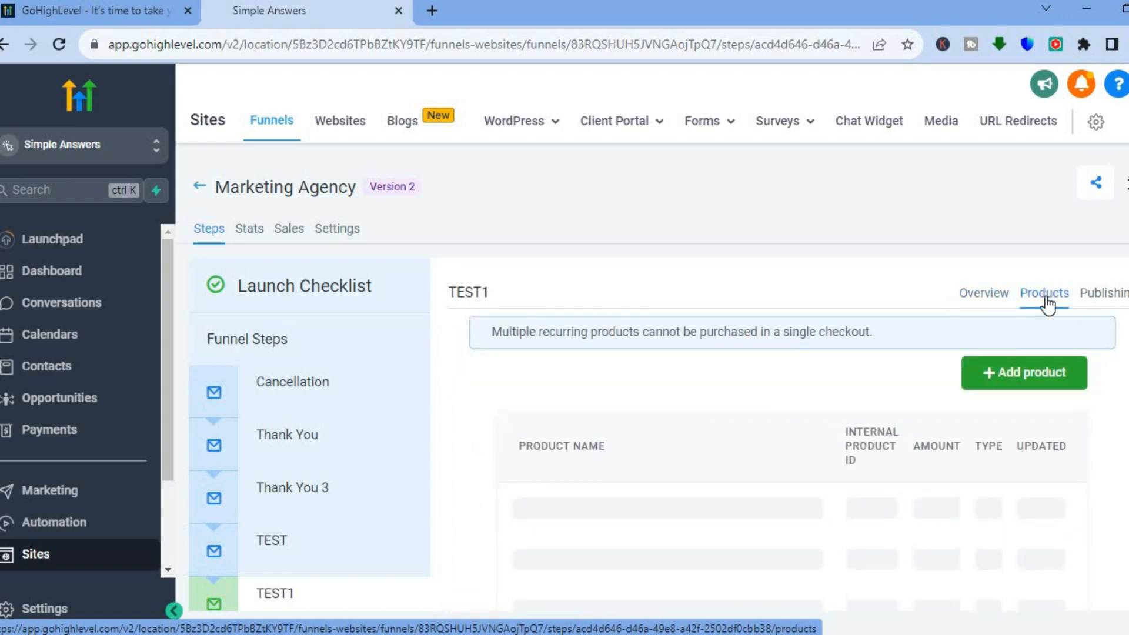
left_click(1014, 378)
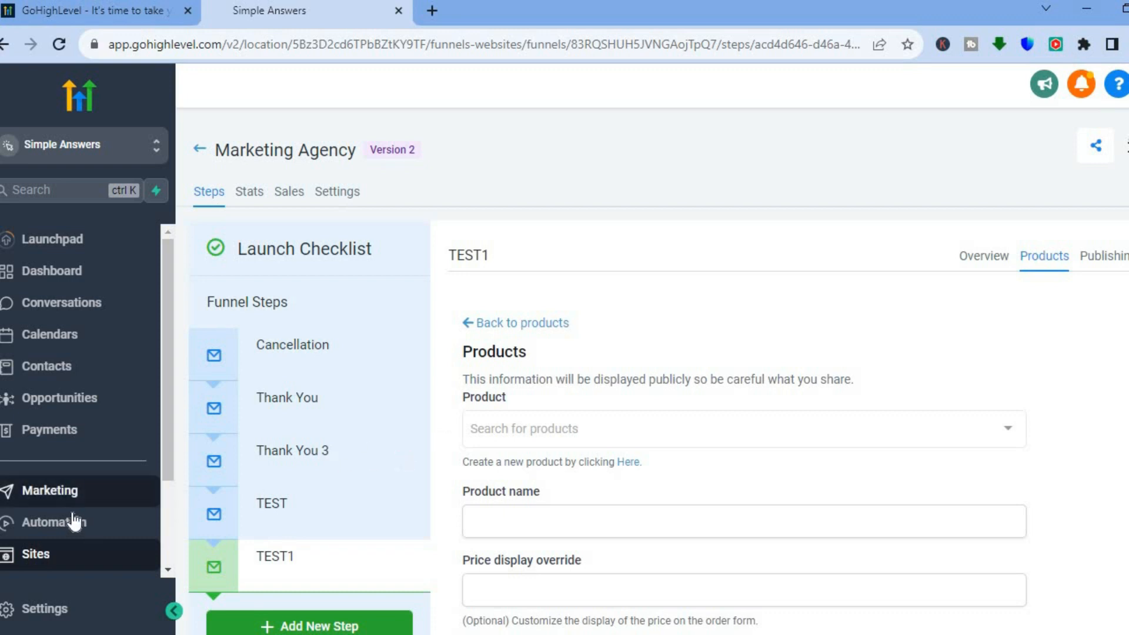
scroll(164, 440, "down", 1)
scroll(164, 440, "down", 2)
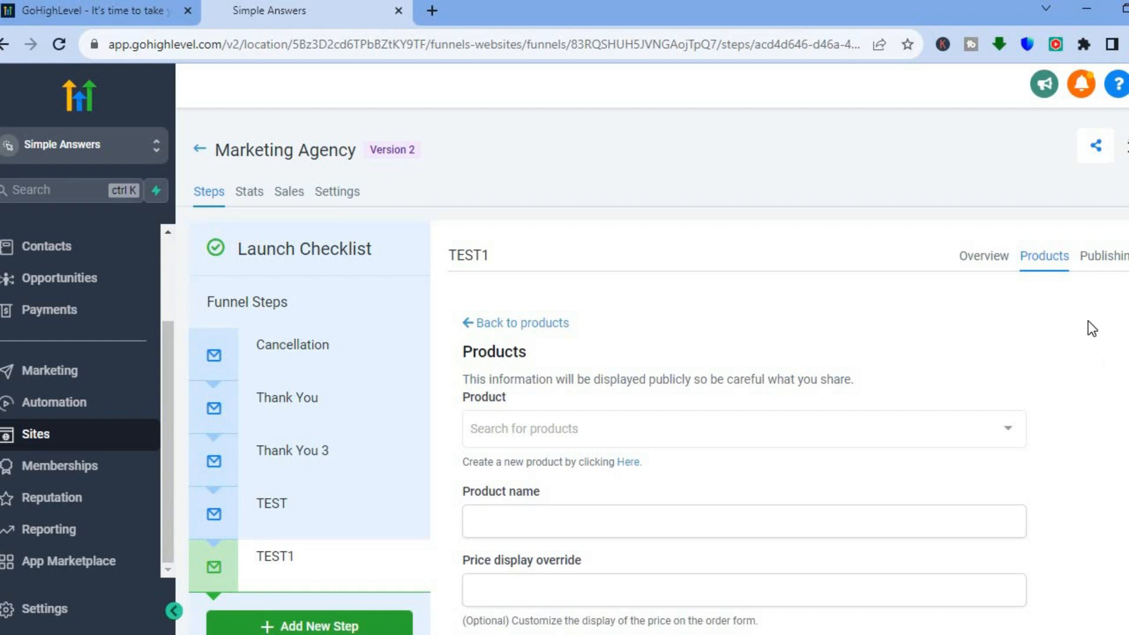
Step: Open the TEST1 step's publishing settings showing its name and path
left_click(1100, 259)
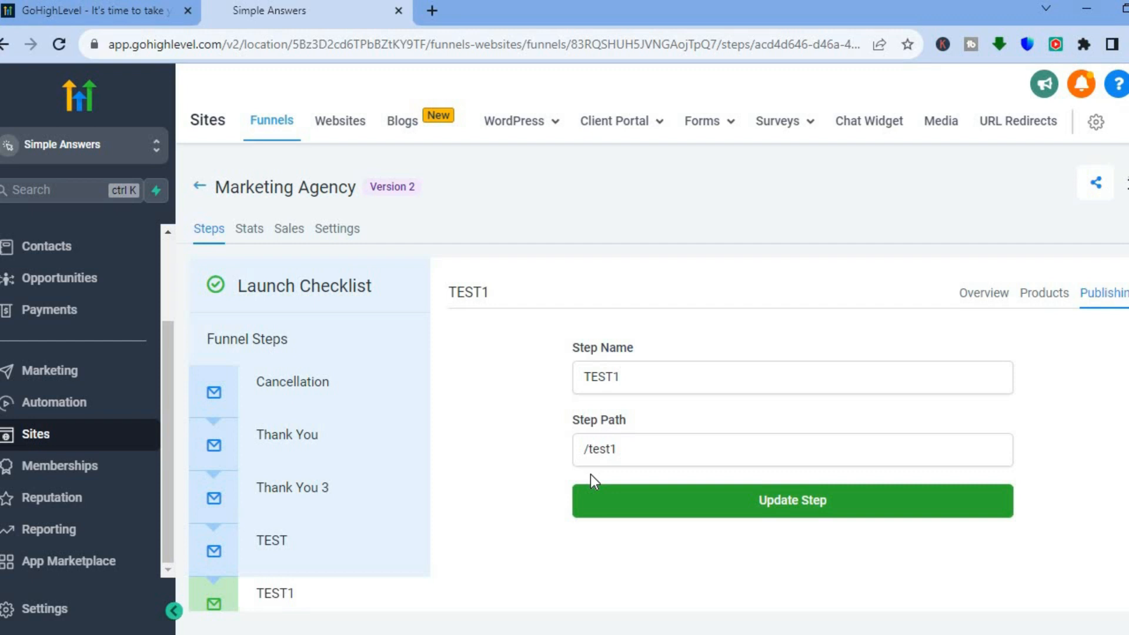
left_click(1095, 185)
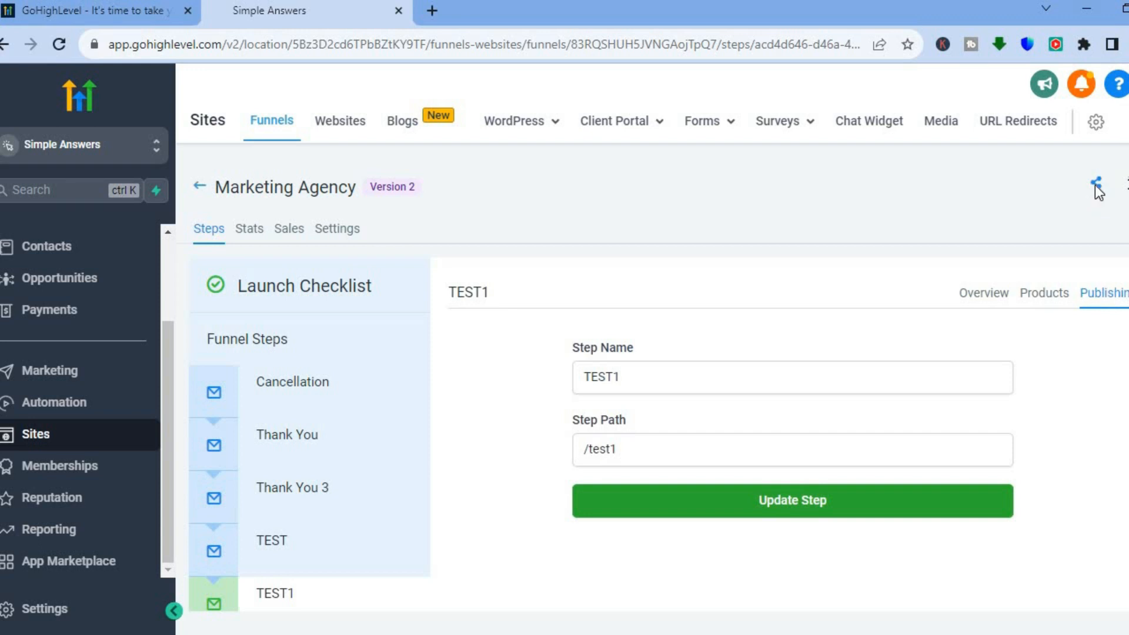